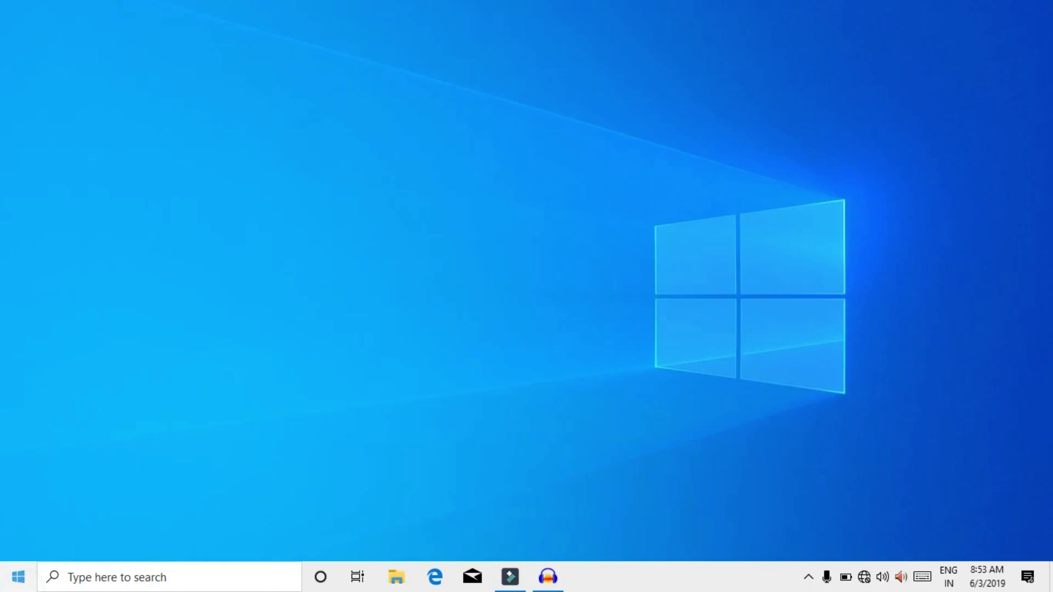
# - Look over the Start menu and the Action Center, closing each one after viewing it
pyautogui.click(19, 577)
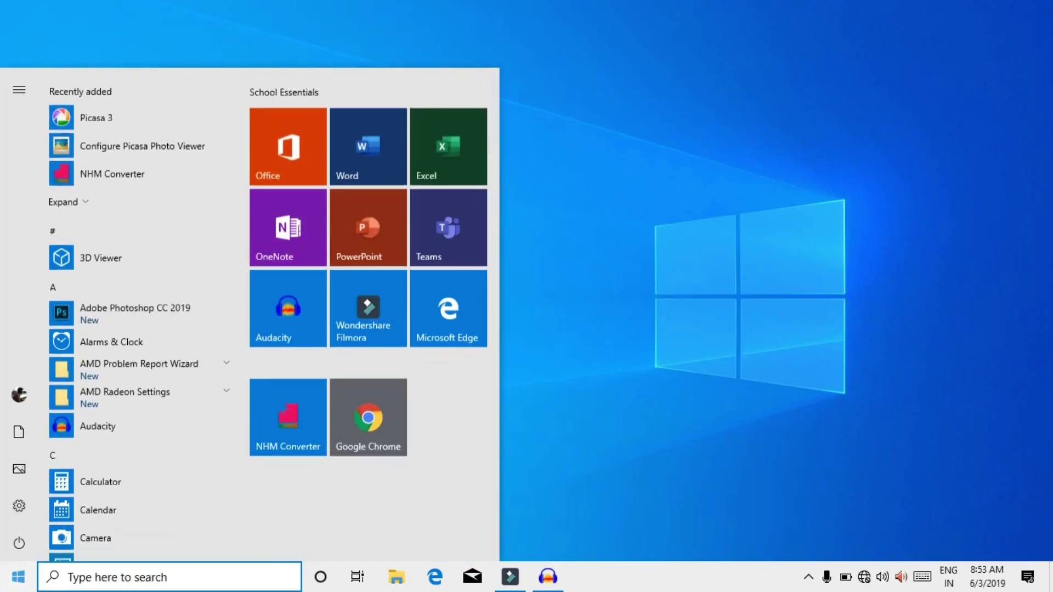
pyautogui.click(1045, 468)
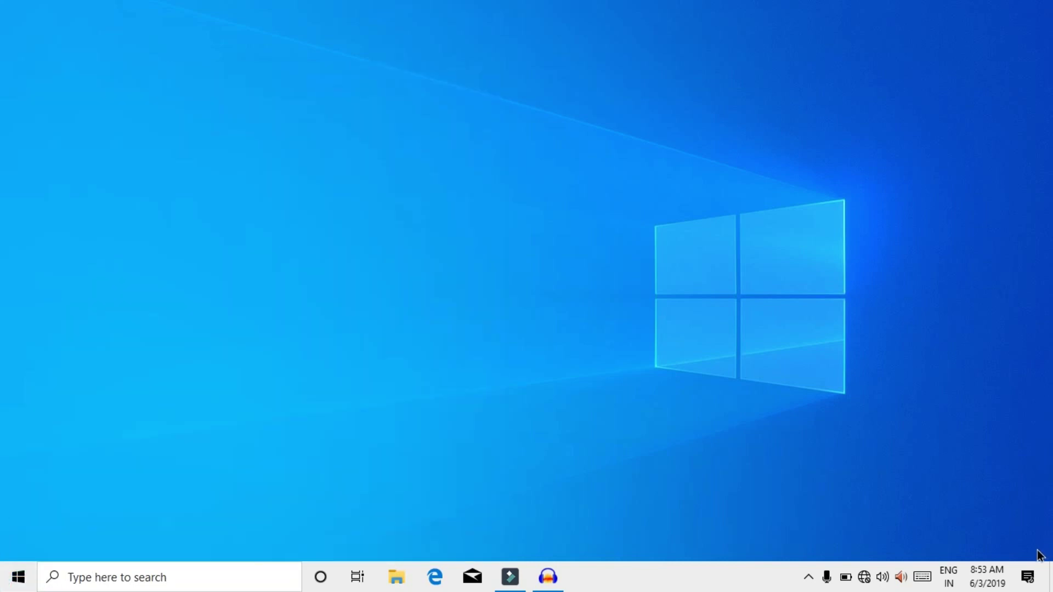
pyautogui.click(1031, 578)
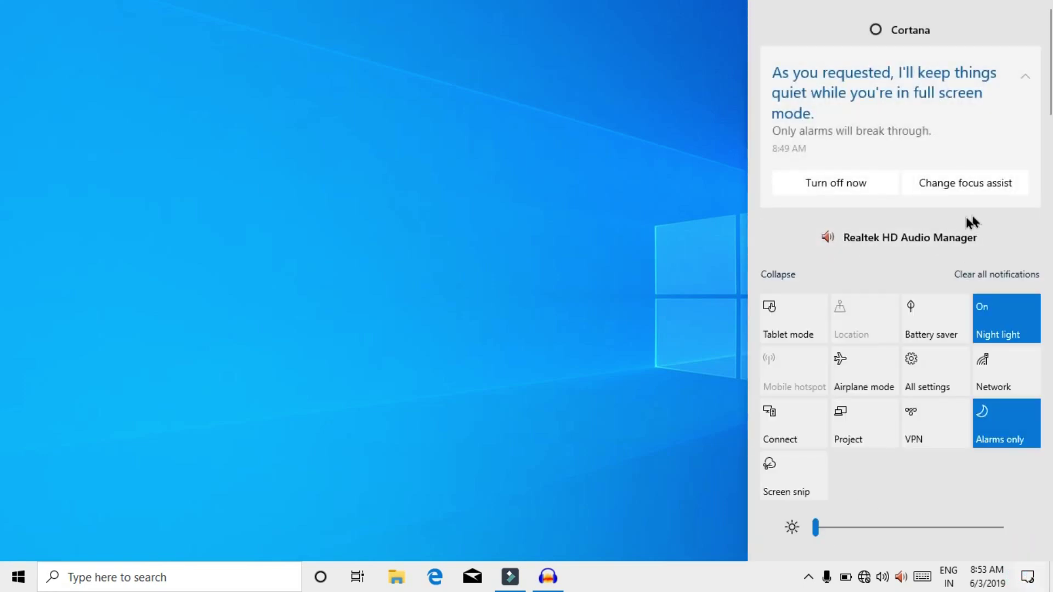
pyautogui.click(355, 146)
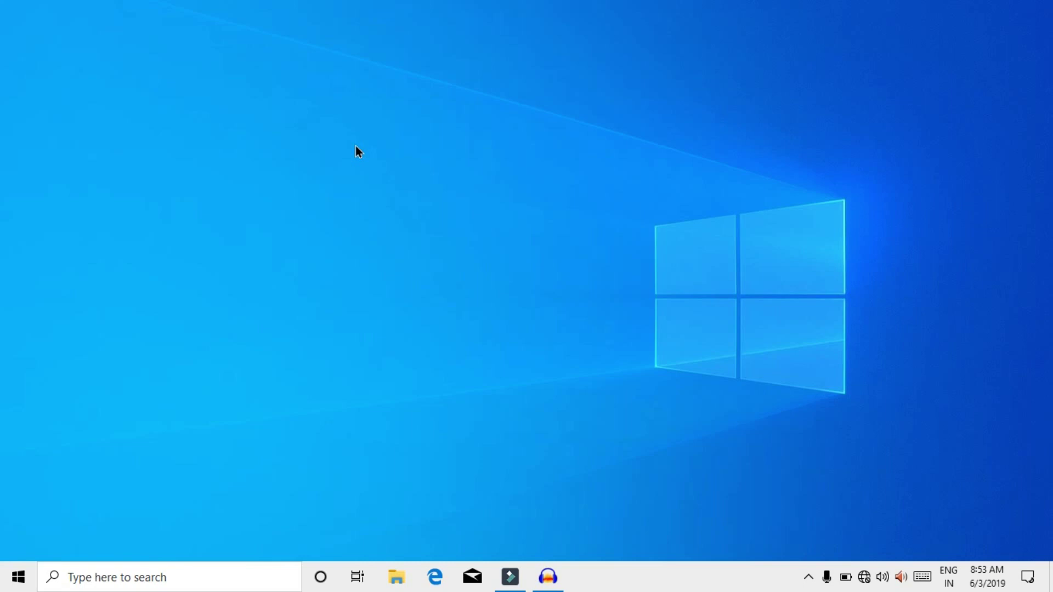
# - Search for "gr" from the Start menu and request the uninstall of Groove Music, dismissing the confirmation
pyautogui.click(18, 577)
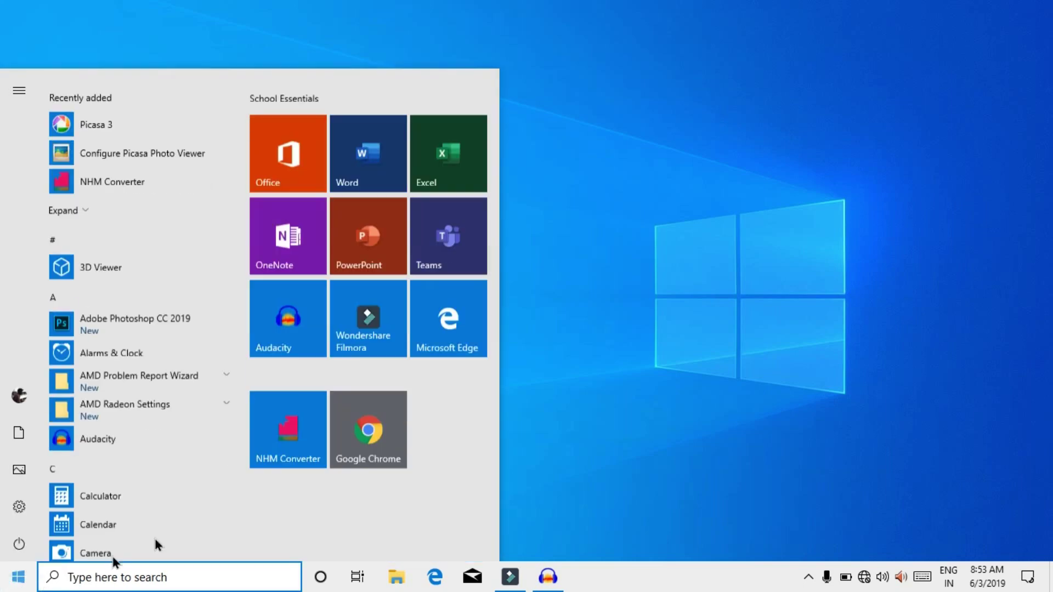
pyautogui.write('g')
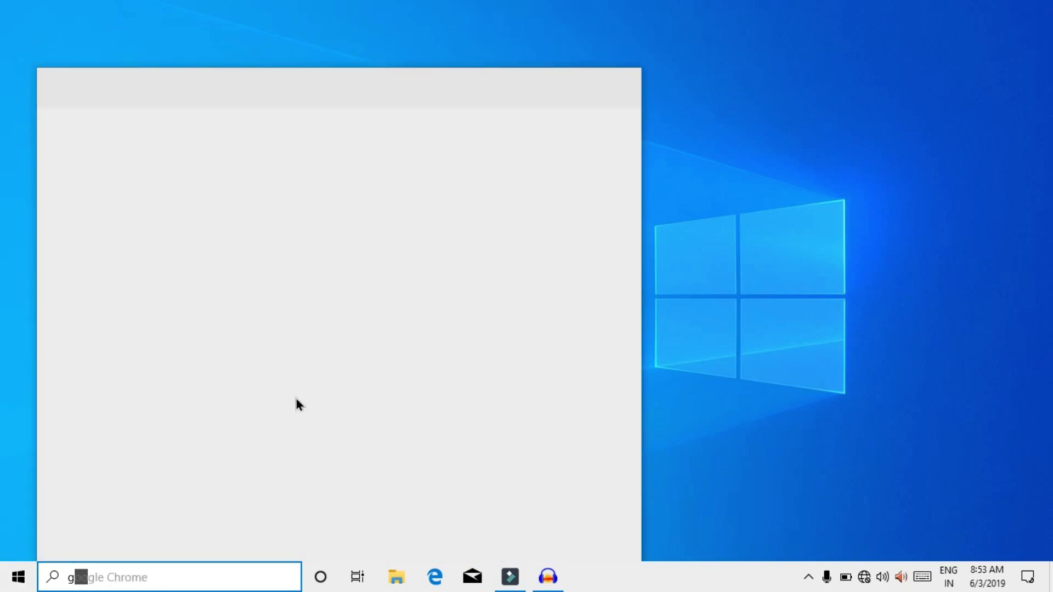
pyautogui.write('r')
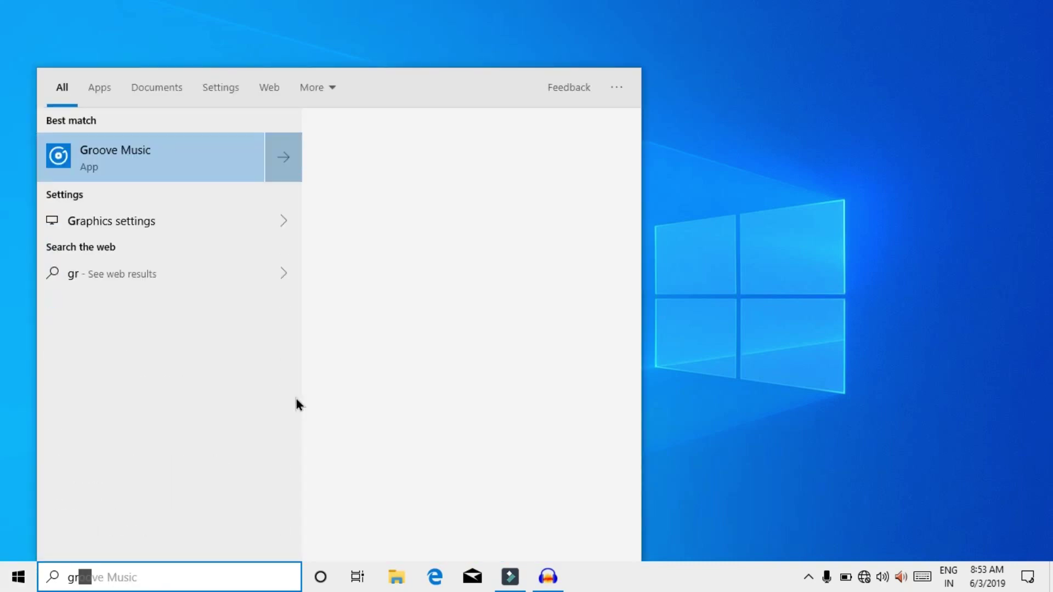
pyautogui.write('p')
pyautogui.press('BackSpace')
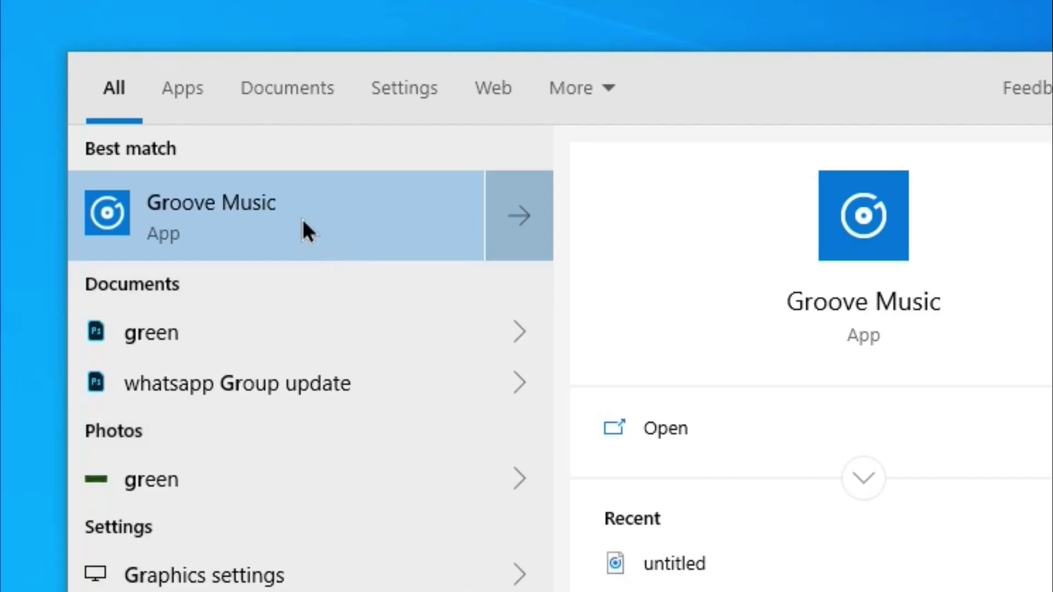
pyautogui.rightClick(303, 220)
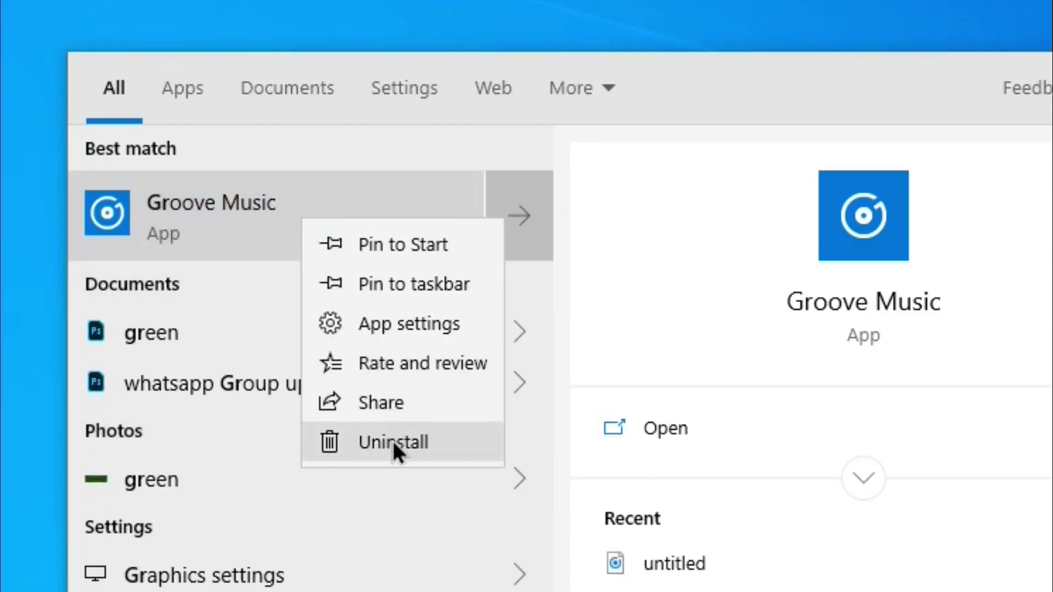
pyautogui.click(396, 449)
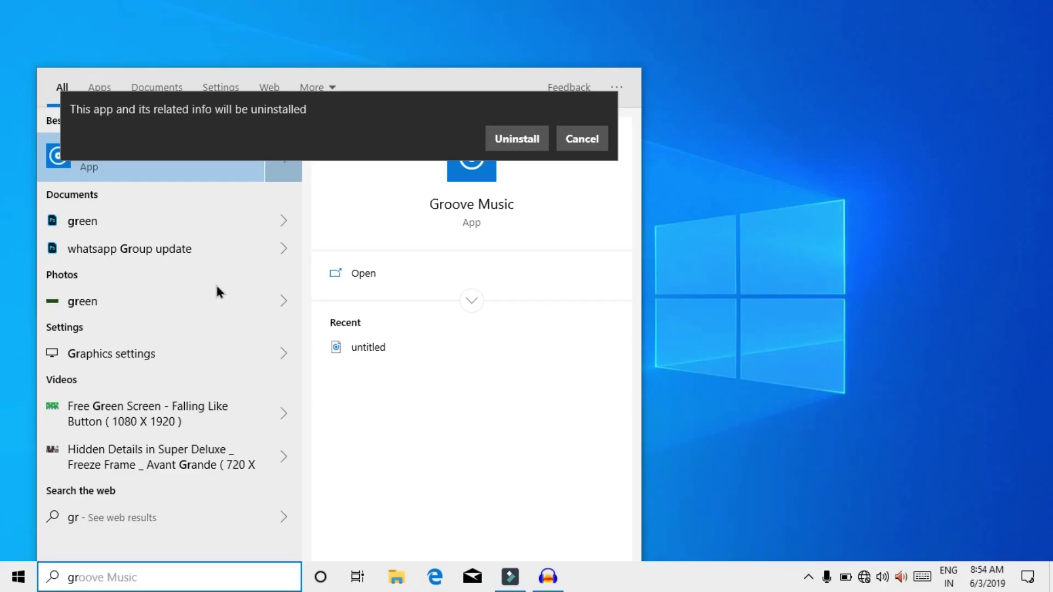
pyautogui.click(825, 191)
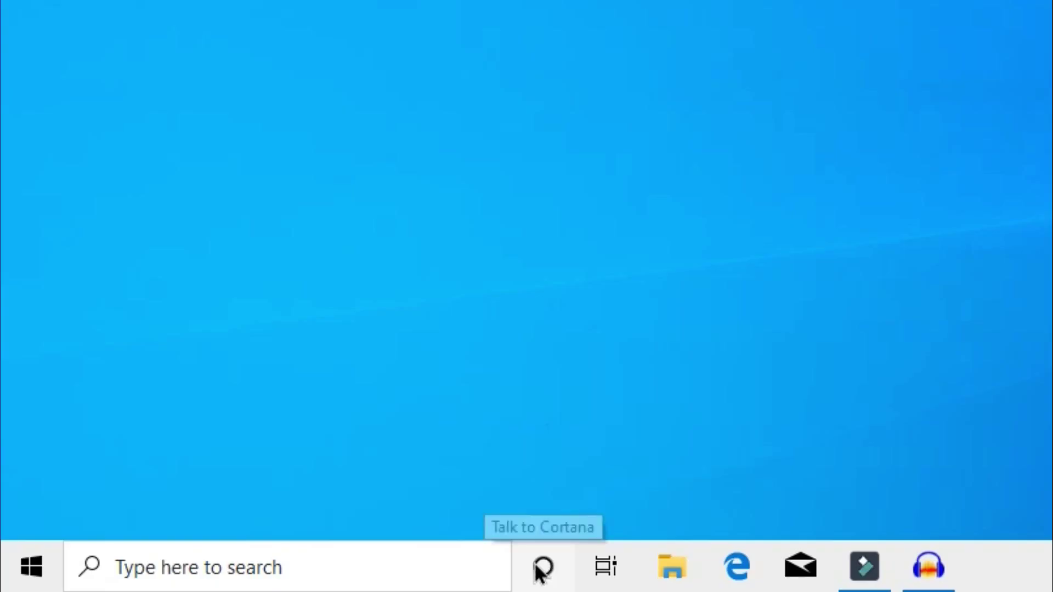
# - View the search home with its top apps and recent activities, and close it again
pyautogui.click(134, 565)
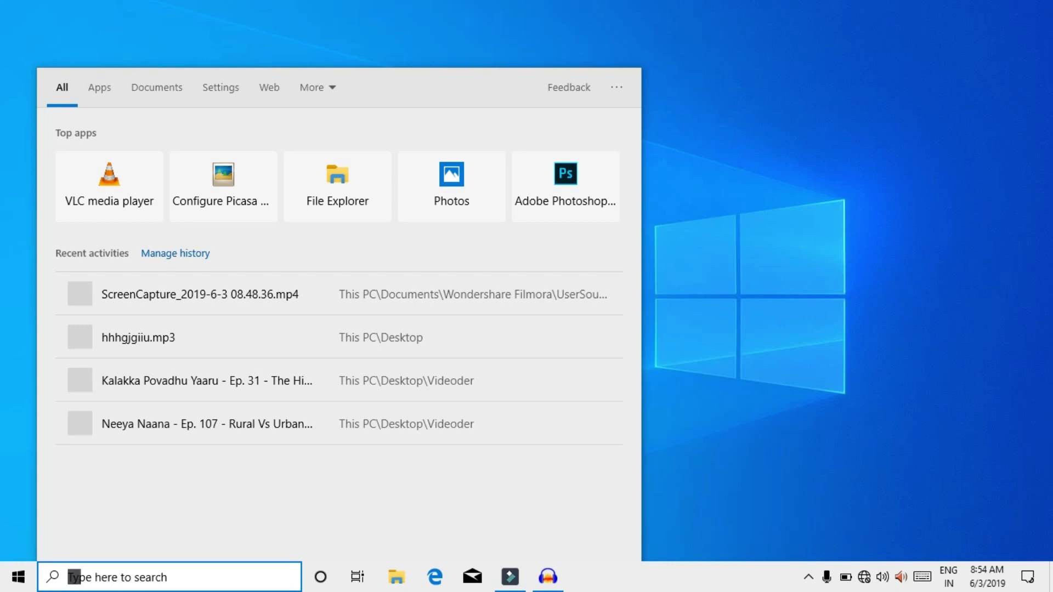
pyautogui.press('super')
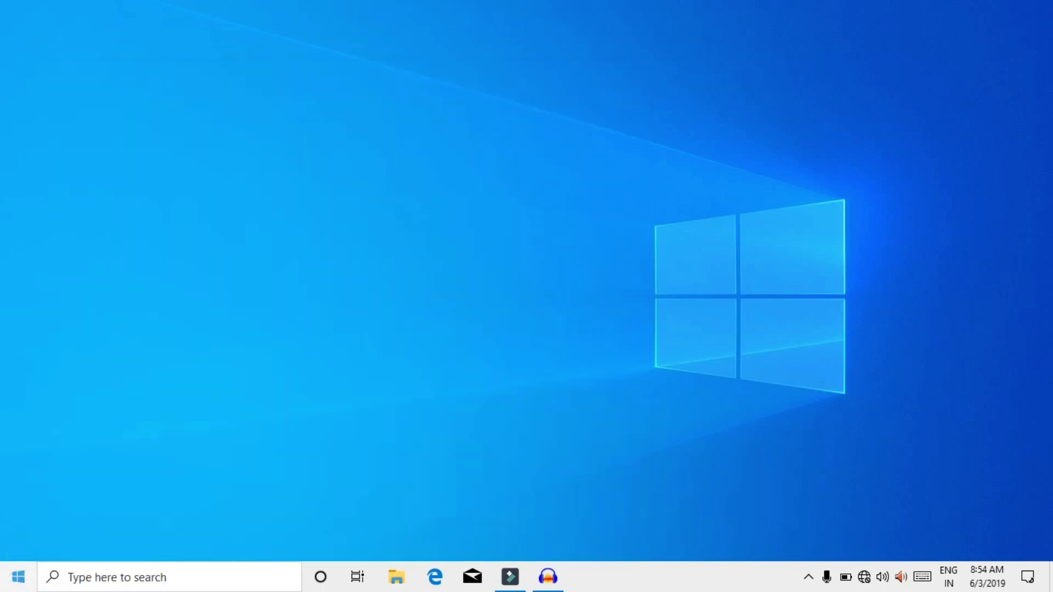
pyautogui.press('super')
# - Try out the display brightness slider in the Action Center, raising the level and bringing it back to the minimum
pyautogui.click(1029, 578)
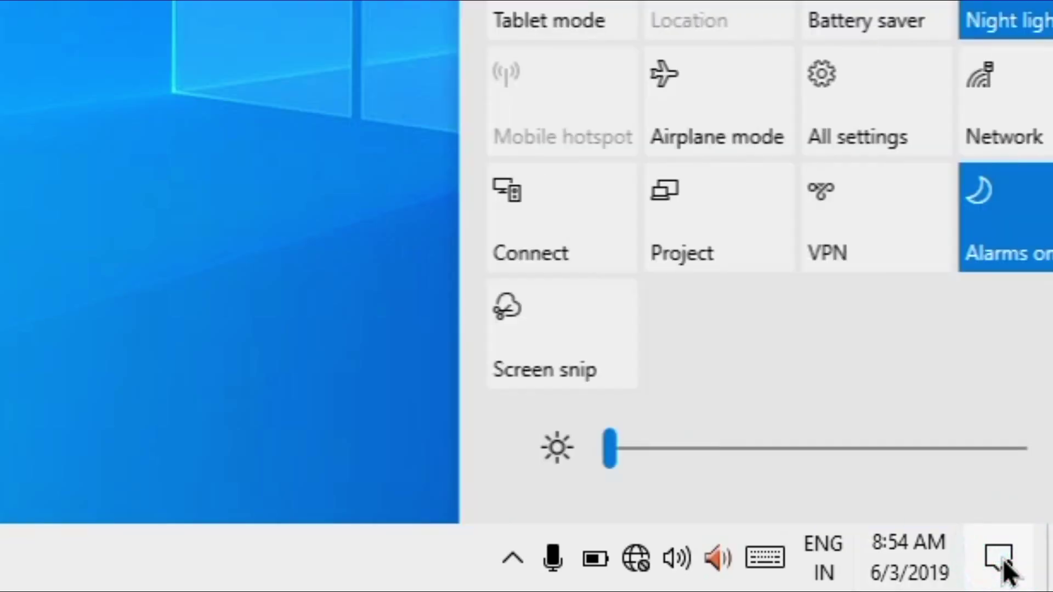
pyautogui.moveTo(917, 541); pyautogui.dragTo(882, 530)
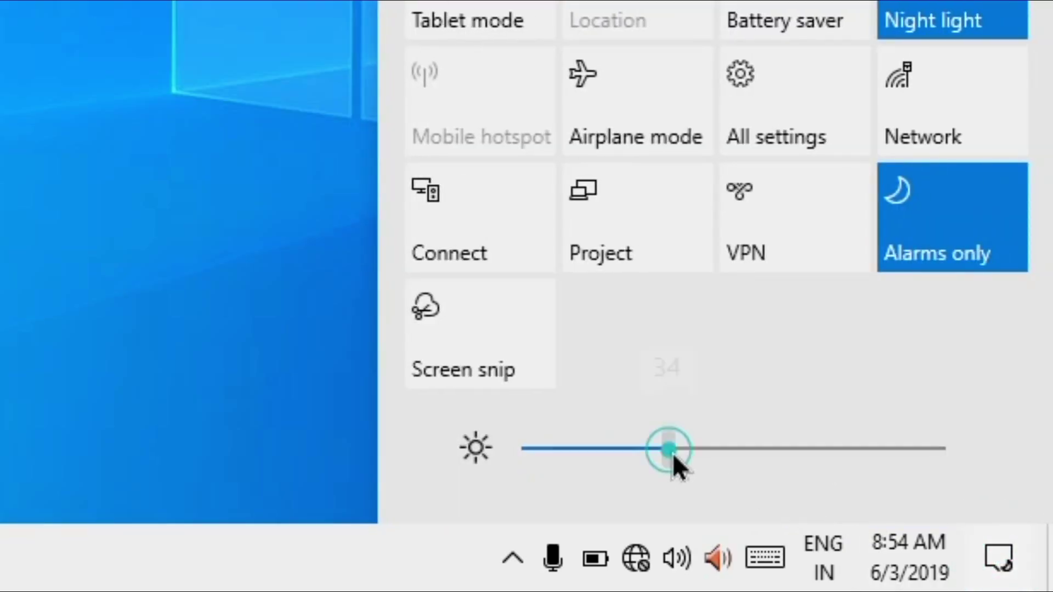
pyautogui.moveTo(673, 453); pyautogui.dragTo(566, 456)
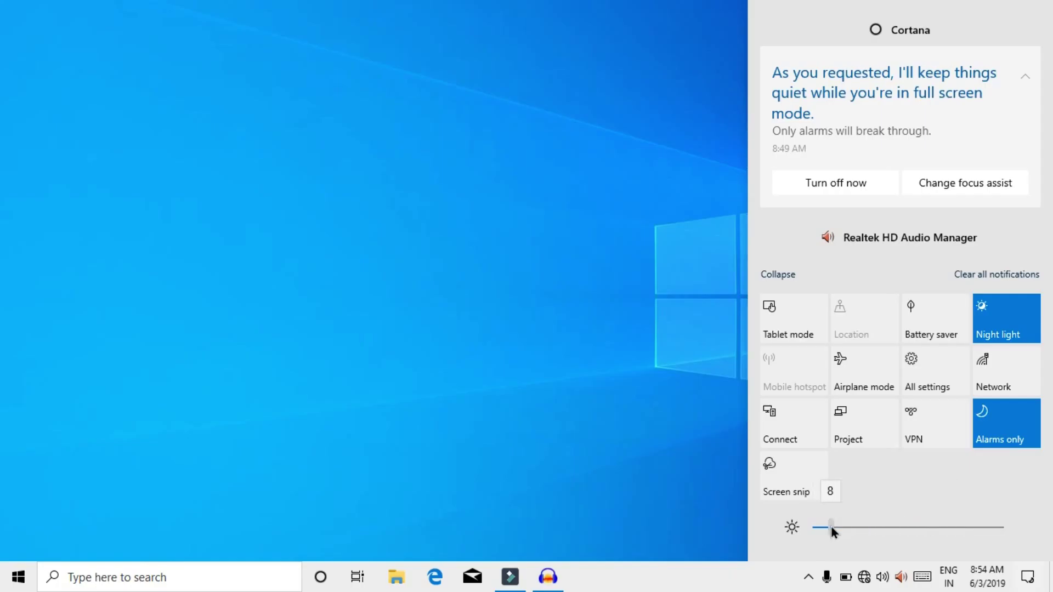
pyautogui.moveTo(832, 527); pyautogui.dragTo(683, 553)
pyautogui.click(497, 440)
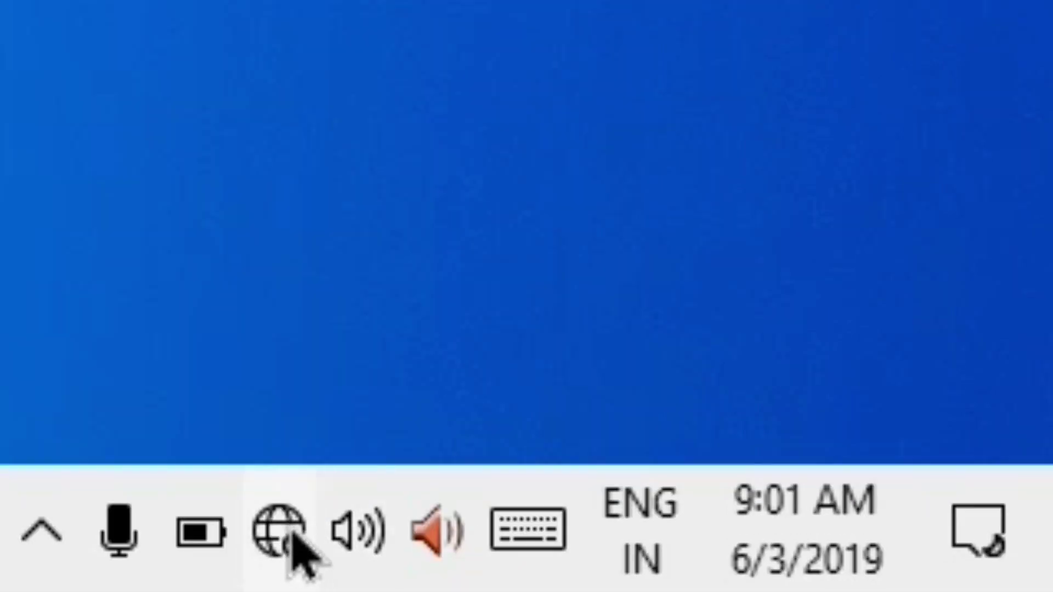
# - Open Windows Update under Update & Security in Settings and pause updates for 7 more days
pyautogui.moveTo(211, 540)
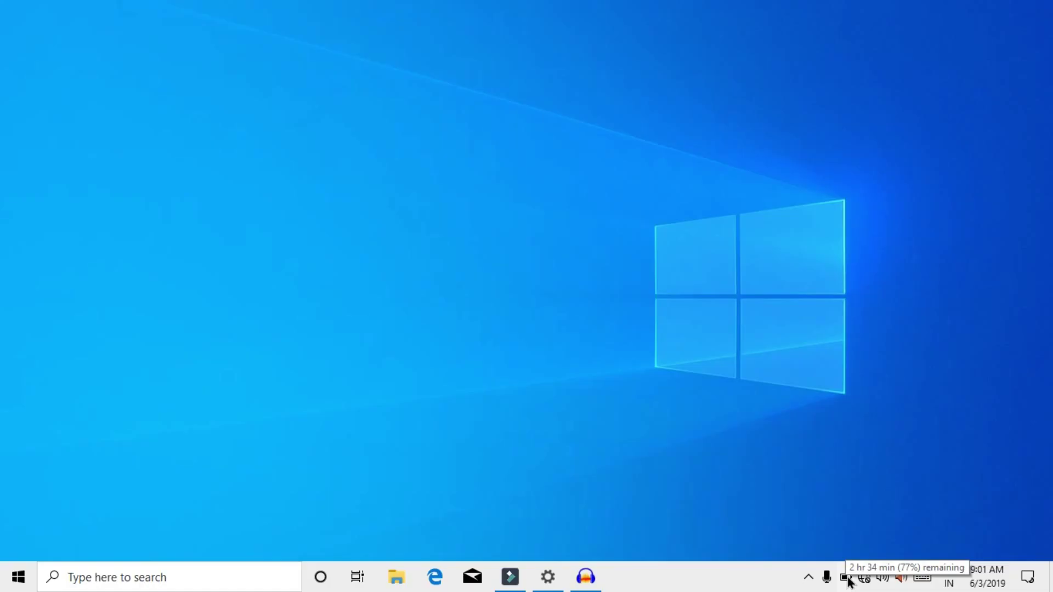
pyautogui.click(1028, 577)
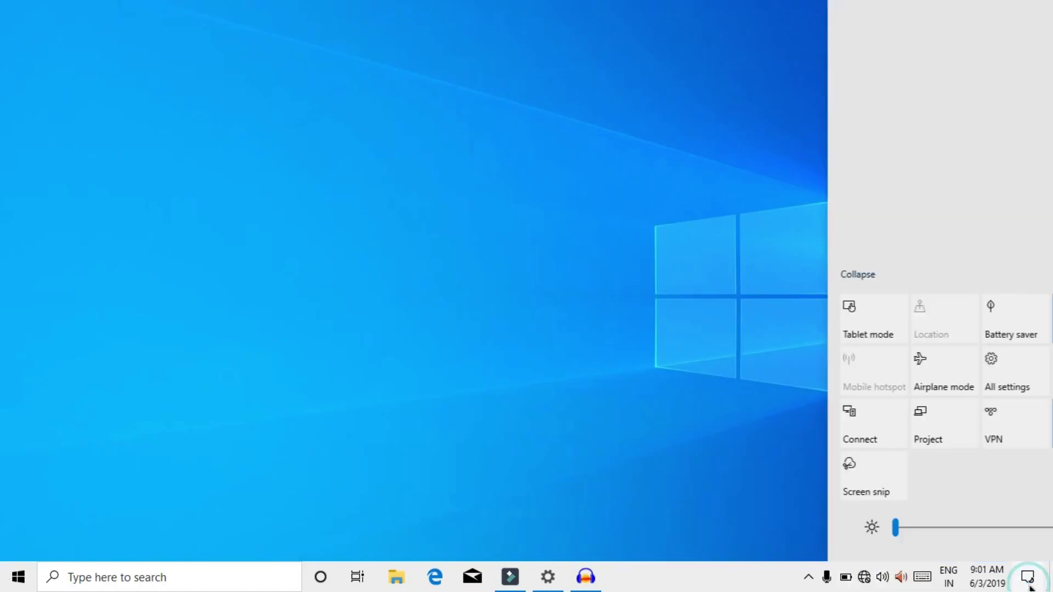
pyautogui.click(912, 377)
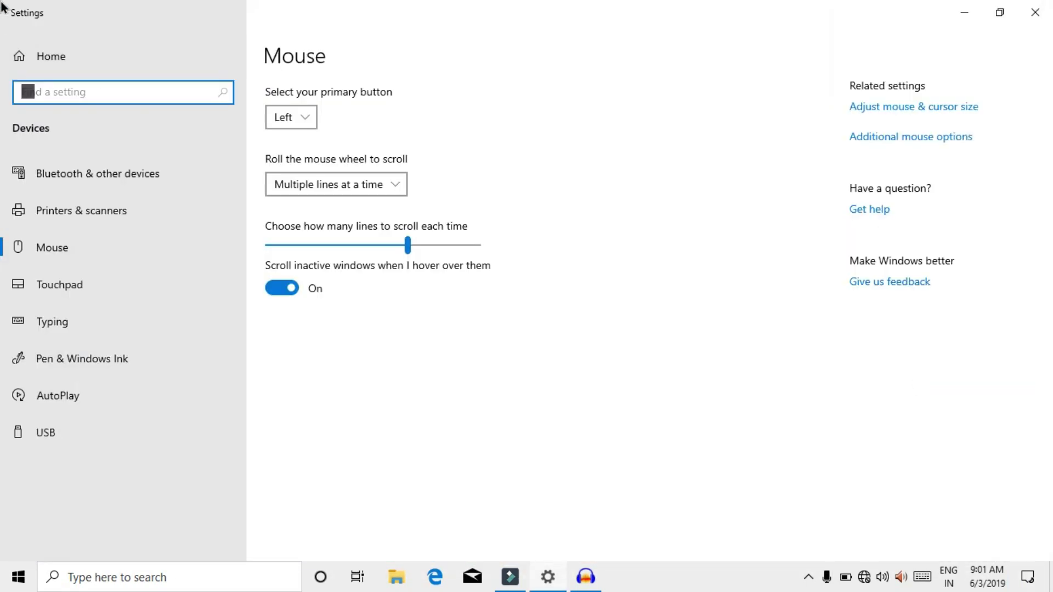
pyautogui.click(24, 23)
pyautogui.click(24, 52)
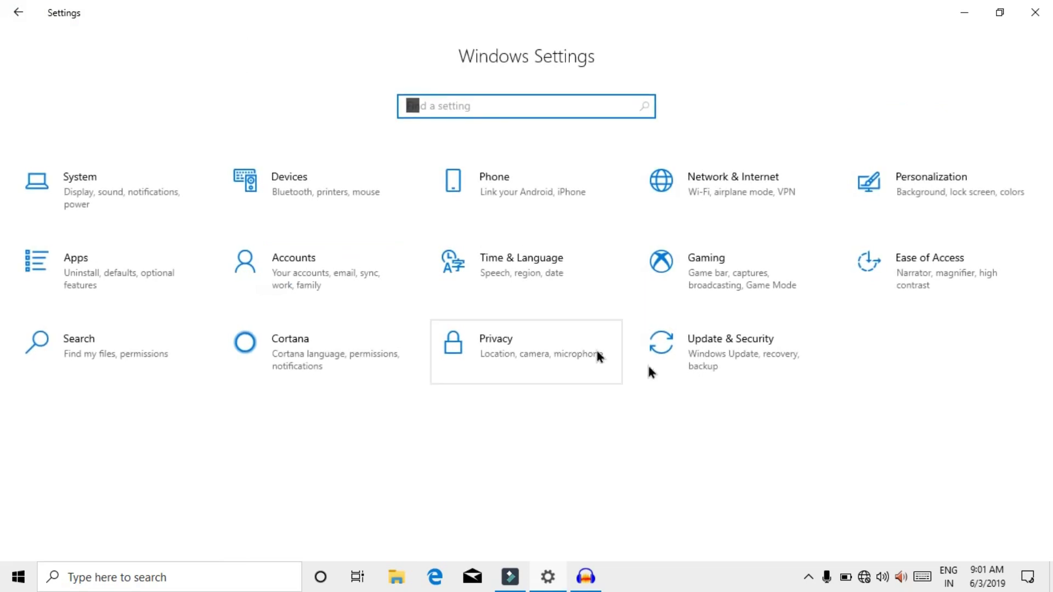
pyautogui.click(727, 384)
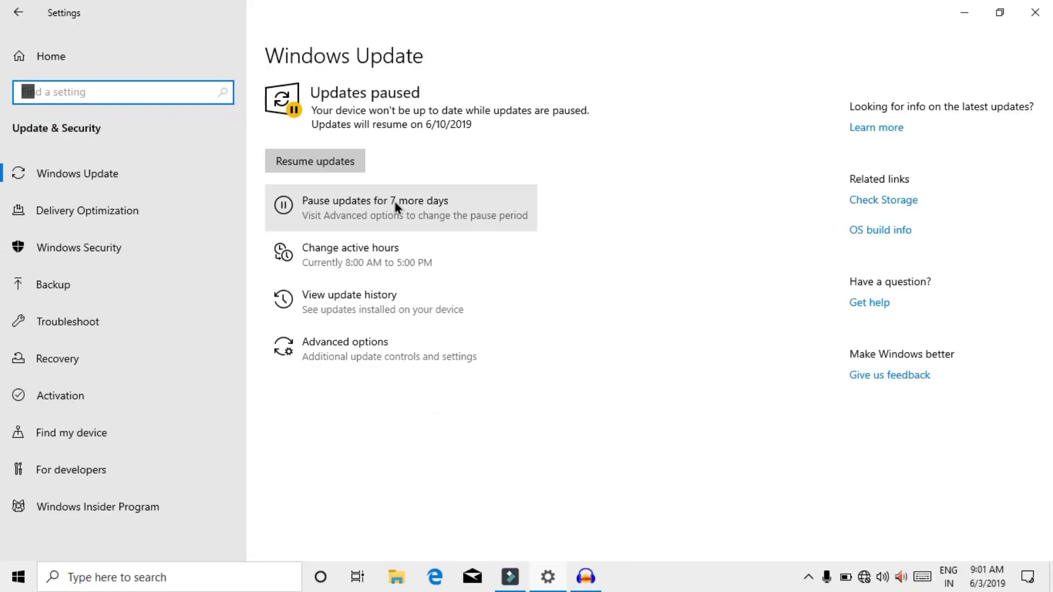
pyautogui.click(395, 202)
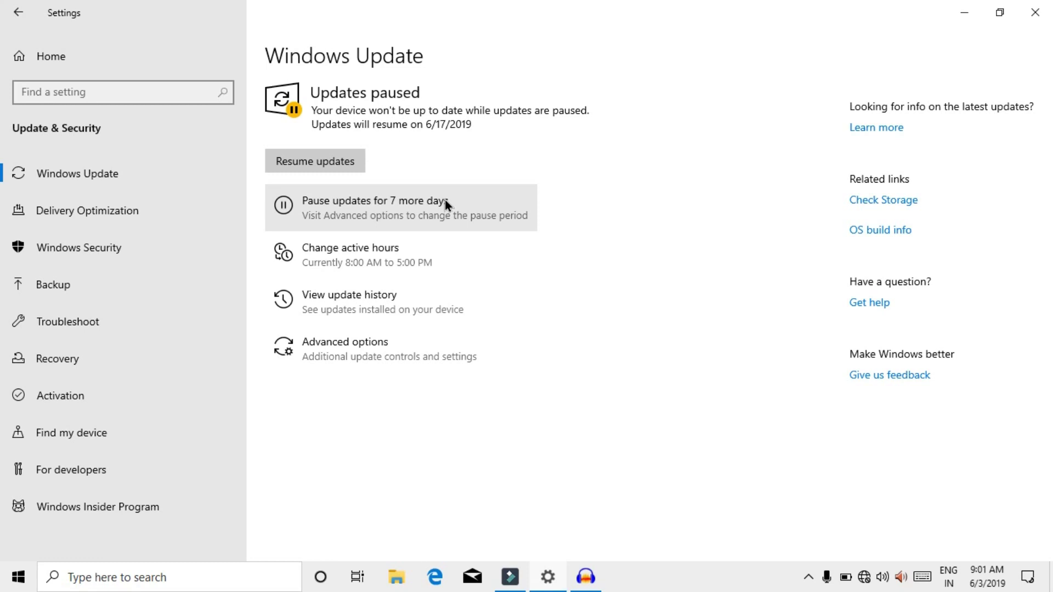
# - Find the mouse settings by searching Settings for "mou" and open the mouse and cursor size adjustment
pyautogui.click(18, 12)
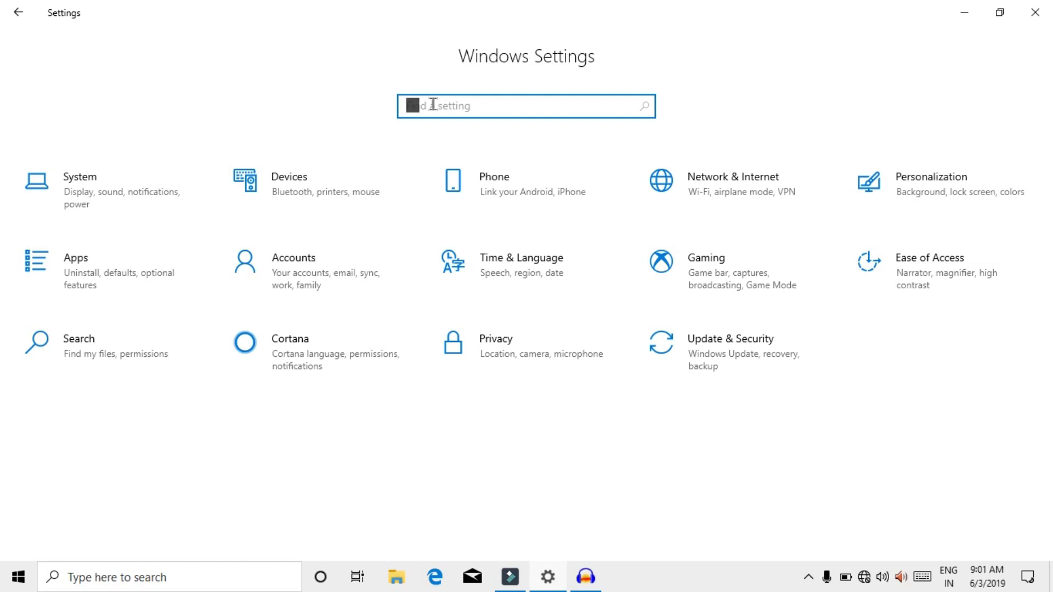
pyautogui.write('mou')
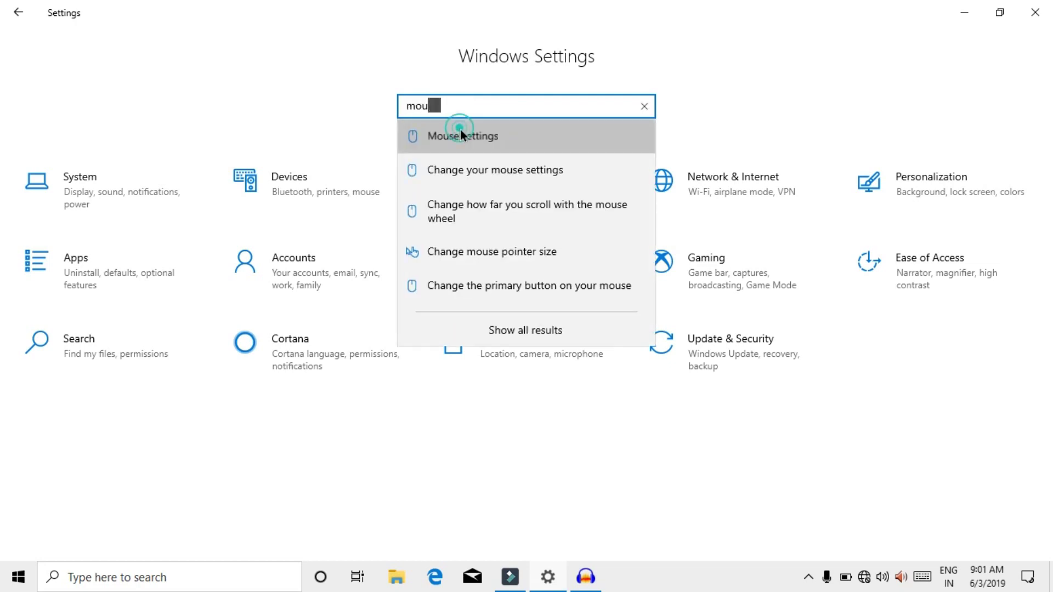
pyautogui.click(458, 135)
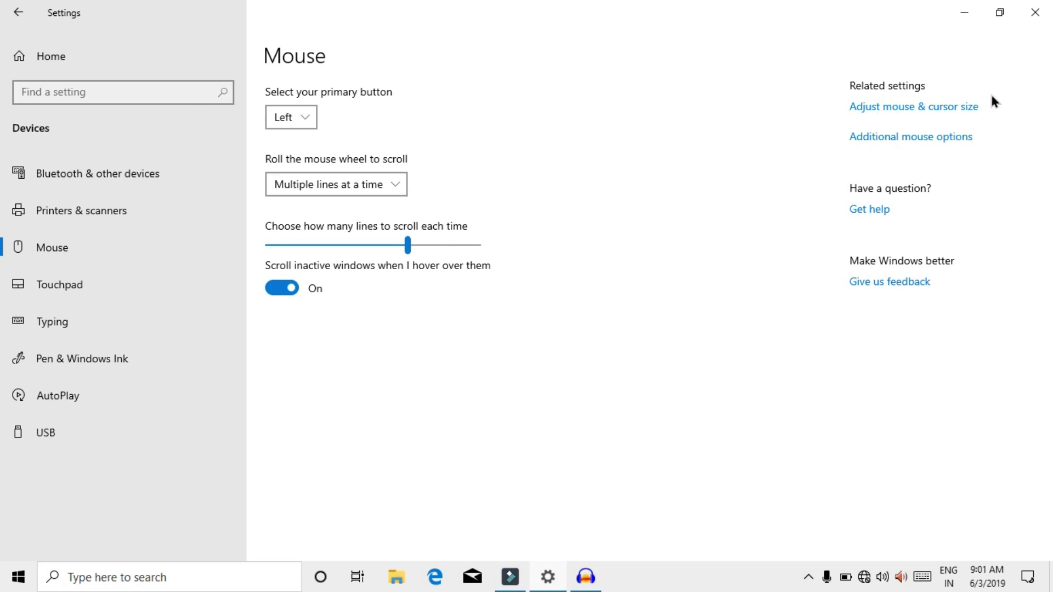
pyautogui.click(946, 110)
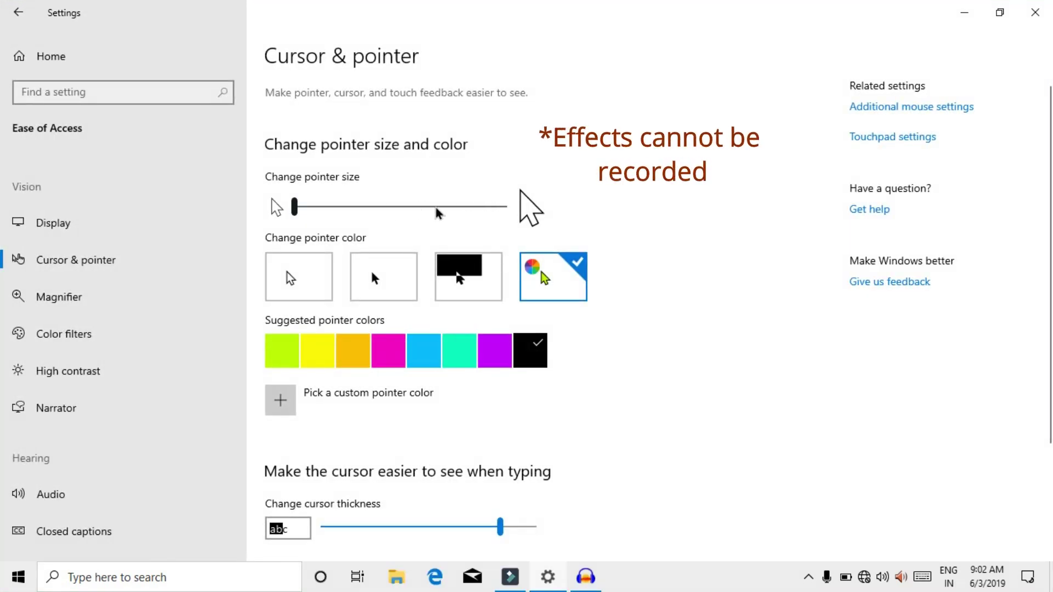
# - Try the largest and a medium pointer size, and settle on a small size slightly above the minimum
pyautogui.moveTo(297, 206); pyautogui.dragTo(608, 237)
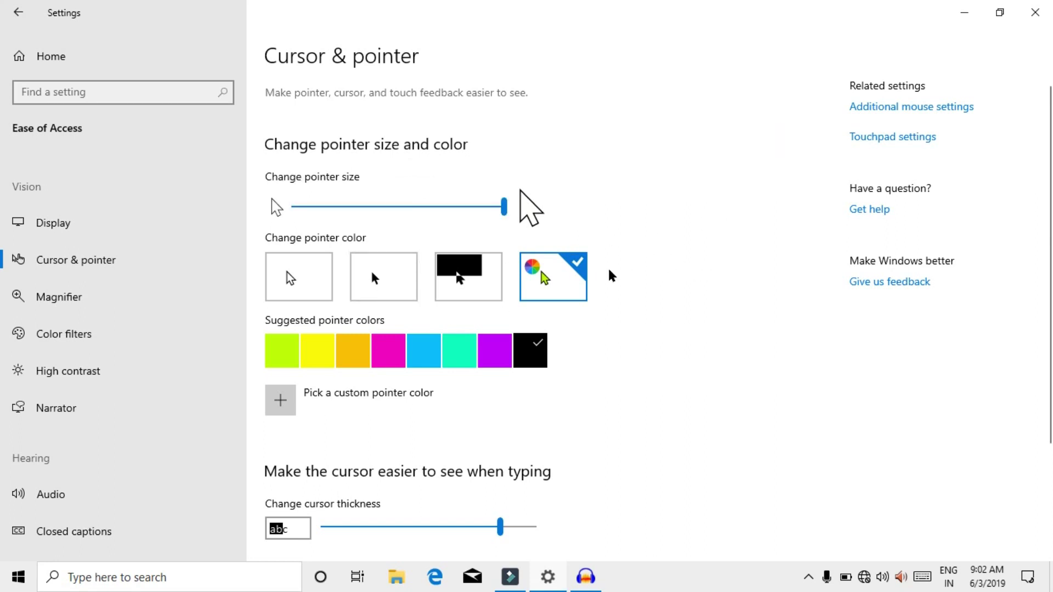
pyautogui.click(443, 204)
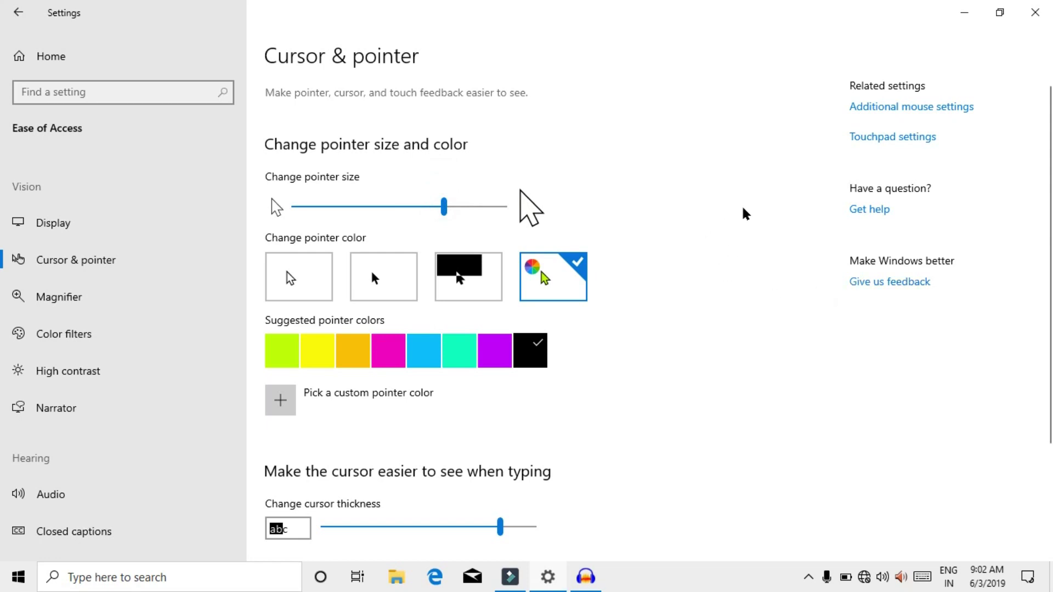
pyautogui.click(324, 203)
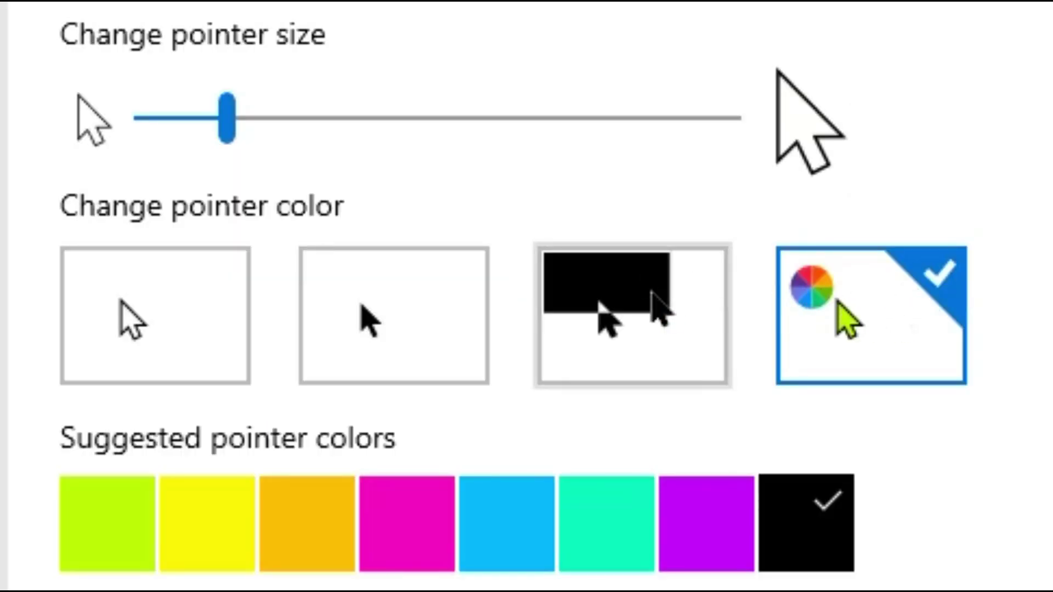
# - Try the preset pointer color schemes, and settle on the custom color scheme with the suggested yellow
pyautogui.click(617, 302)
pyautogui.click(331, 293)
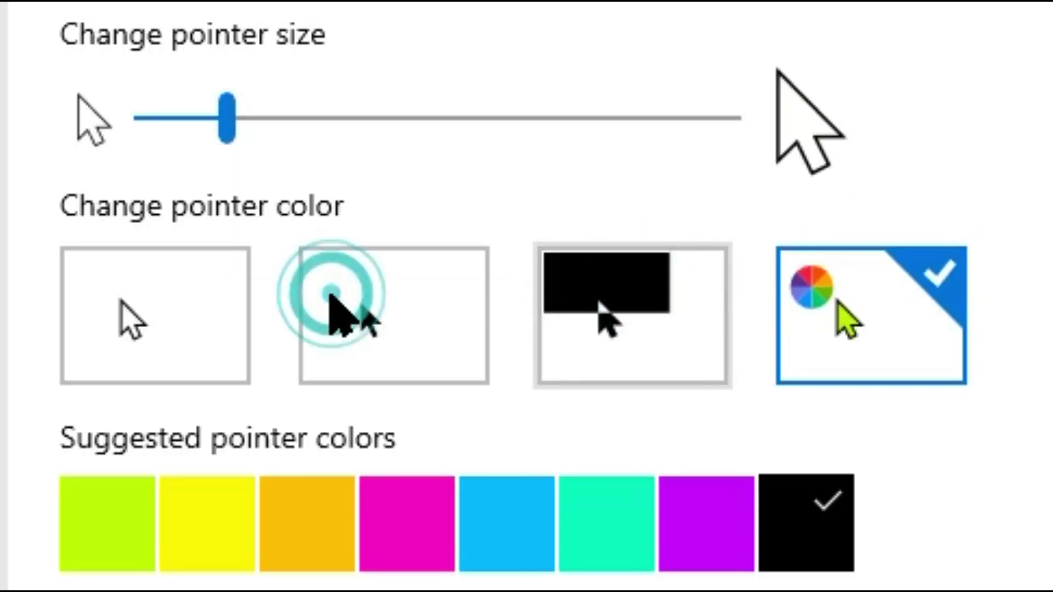
pyautogui.click(215, 284)
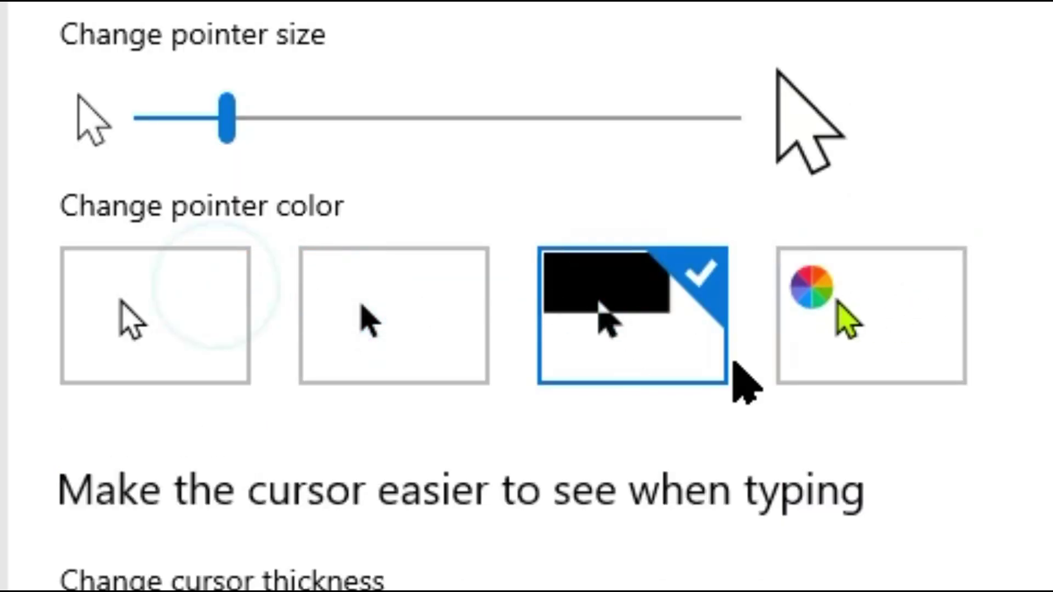
pyautogui.click(814, 332)
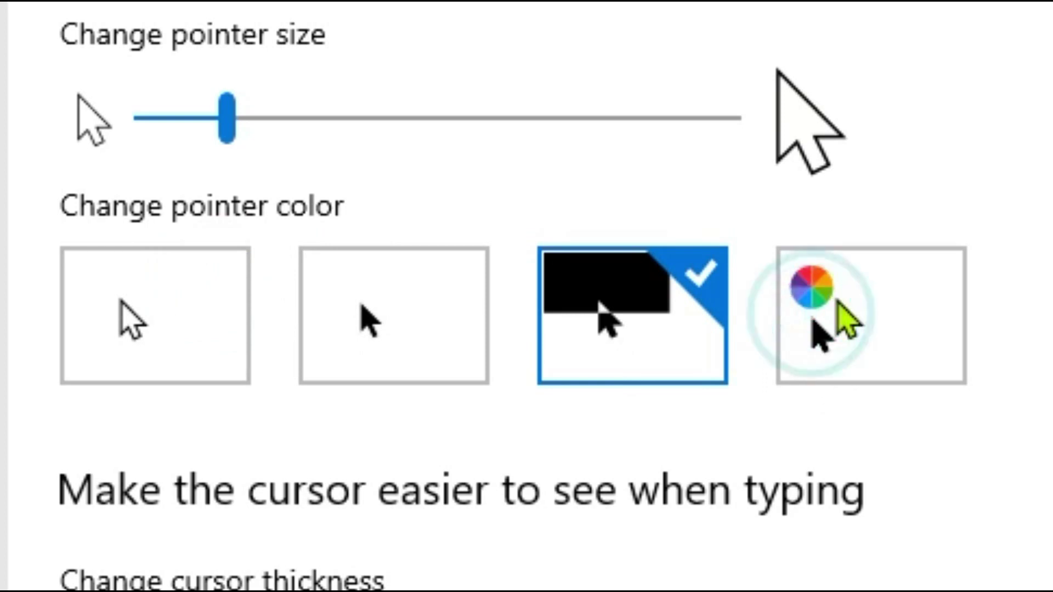
pyautogui.click(841, 336)
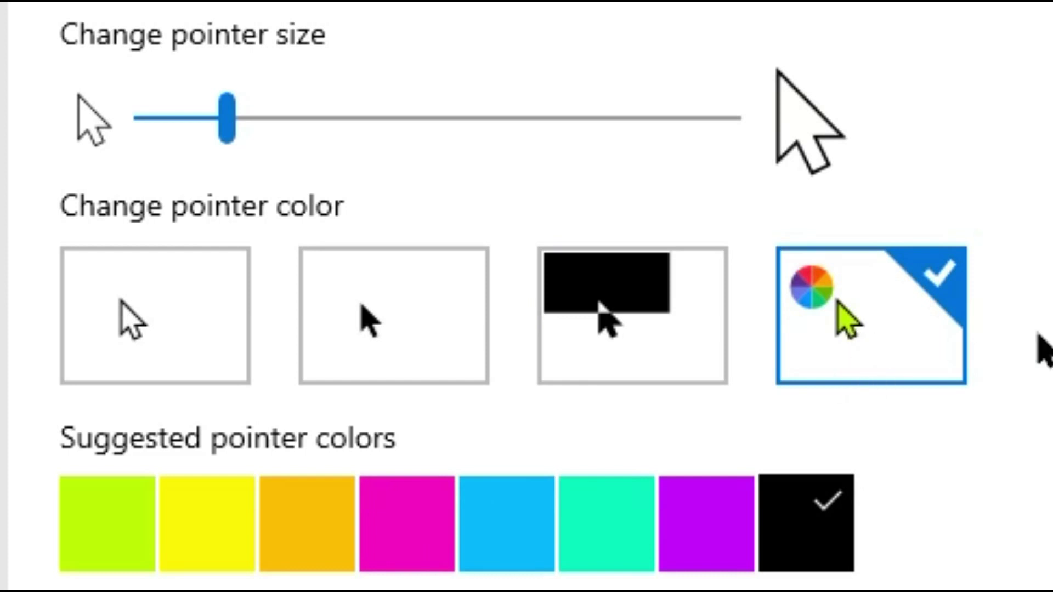
pyautogui.click(161, 554)
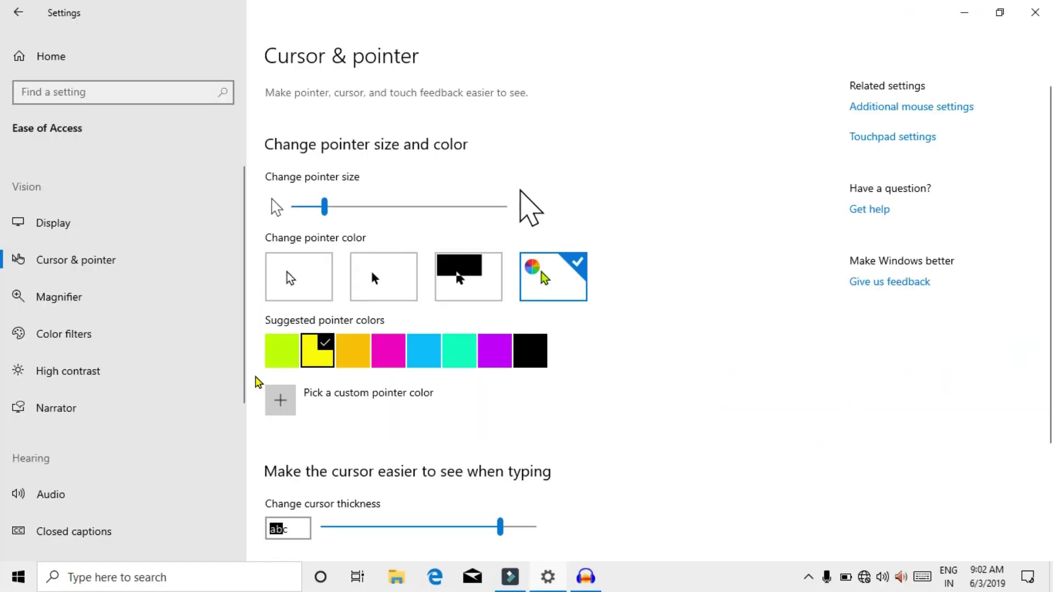
# - Try the suggested lime pointer color, and apply a custom blue-violet pointer color
pyautogui.click(282, 356)
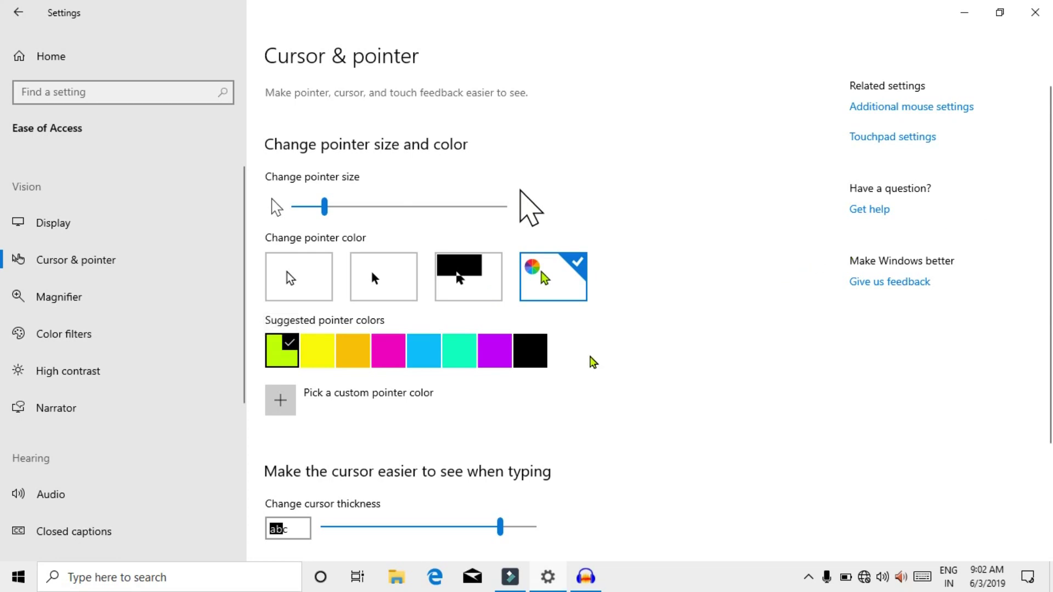
pyautogui.click(407, 392)
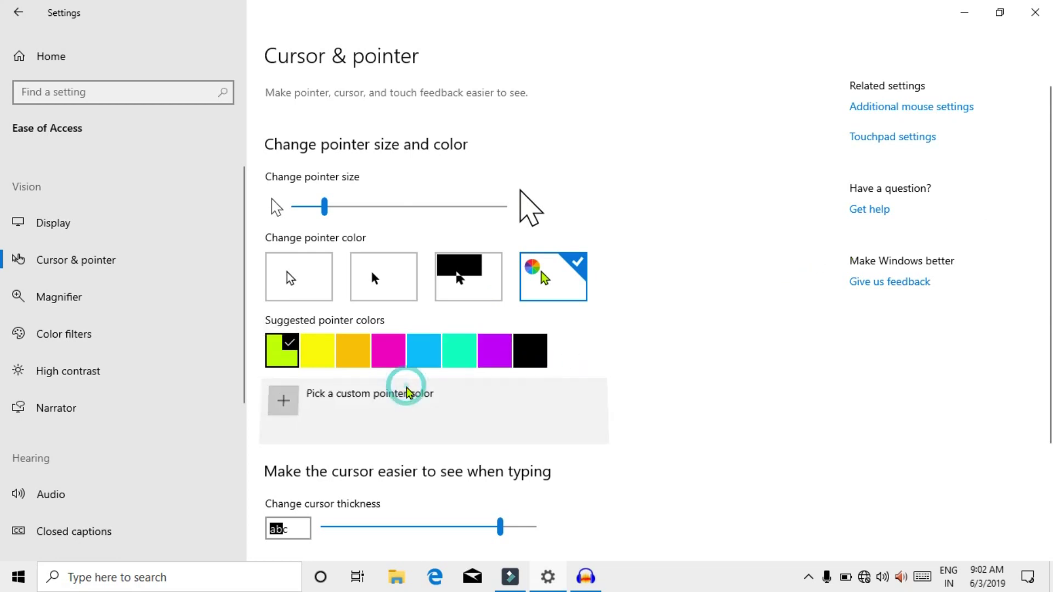
pyautogui.click(546, 192)
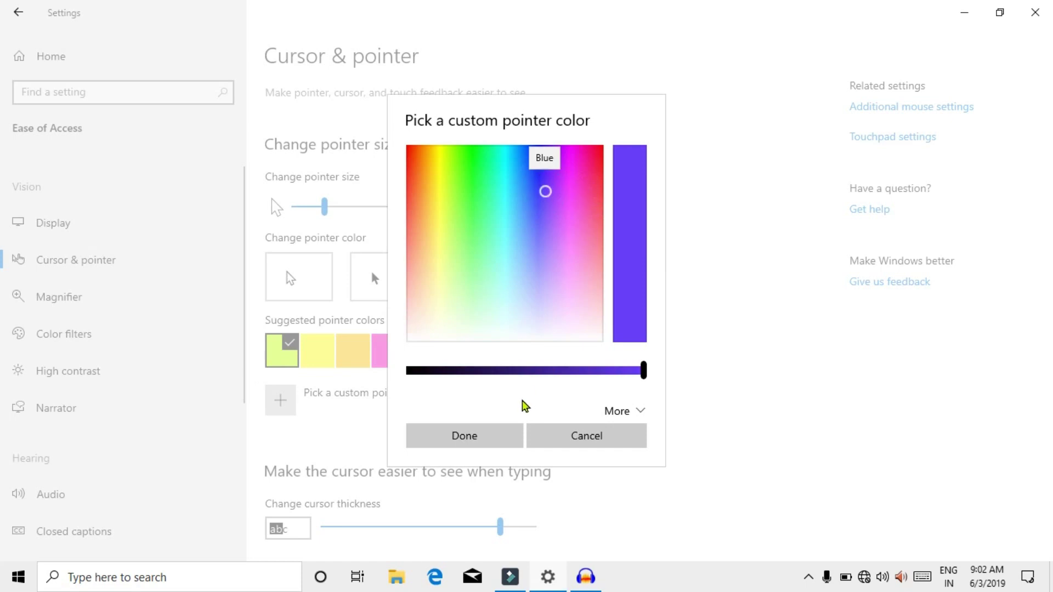
pyautogui.click(476, 439)
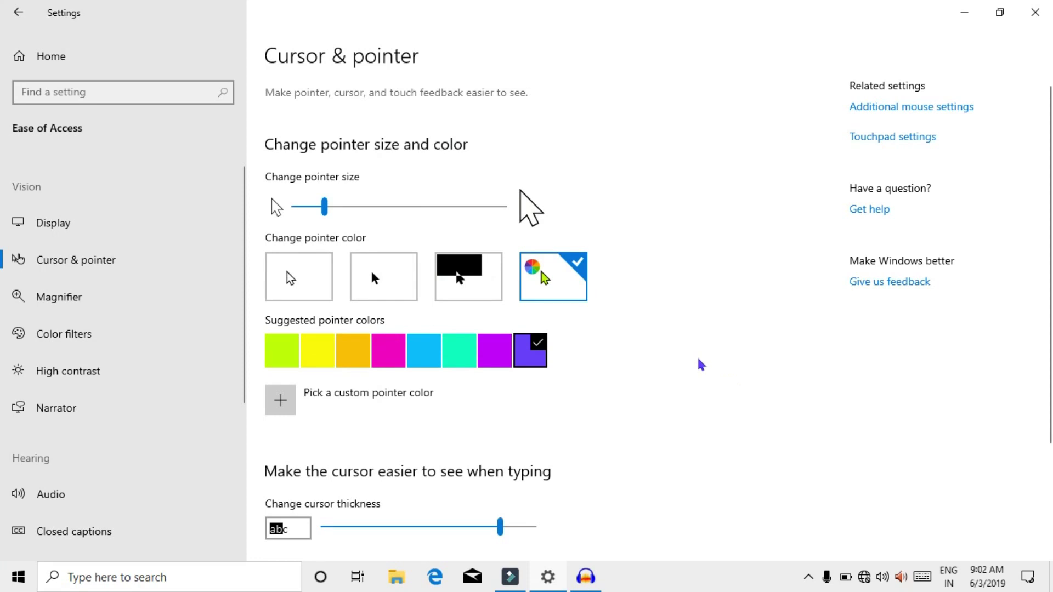
# - Try the minimum pointer size, settle on a size one notch above it, and close Settings
pyautogui.moveTo(321, 205); pyautogui.dragTo(280, 202)
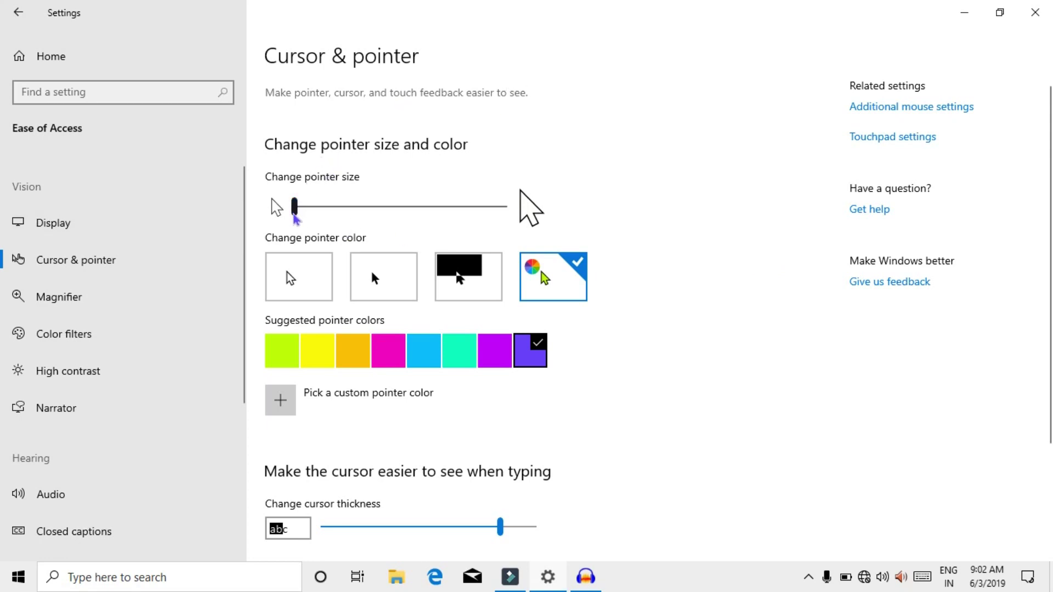
pyautogui.moveTo(294, 215); pyautogui.dragTo(309, 214)
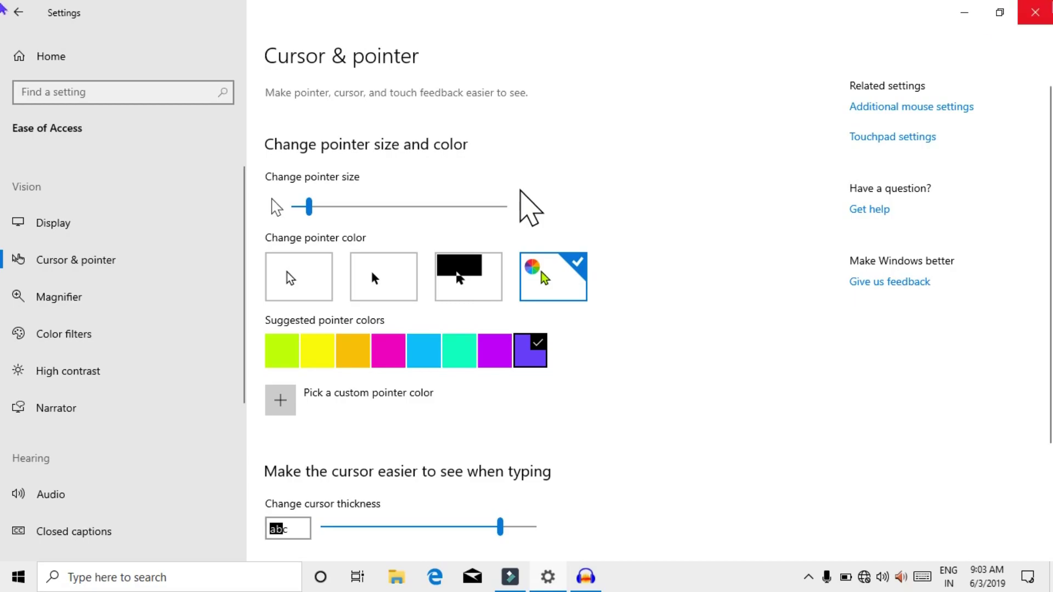
pyautogui.click(1037, 11)
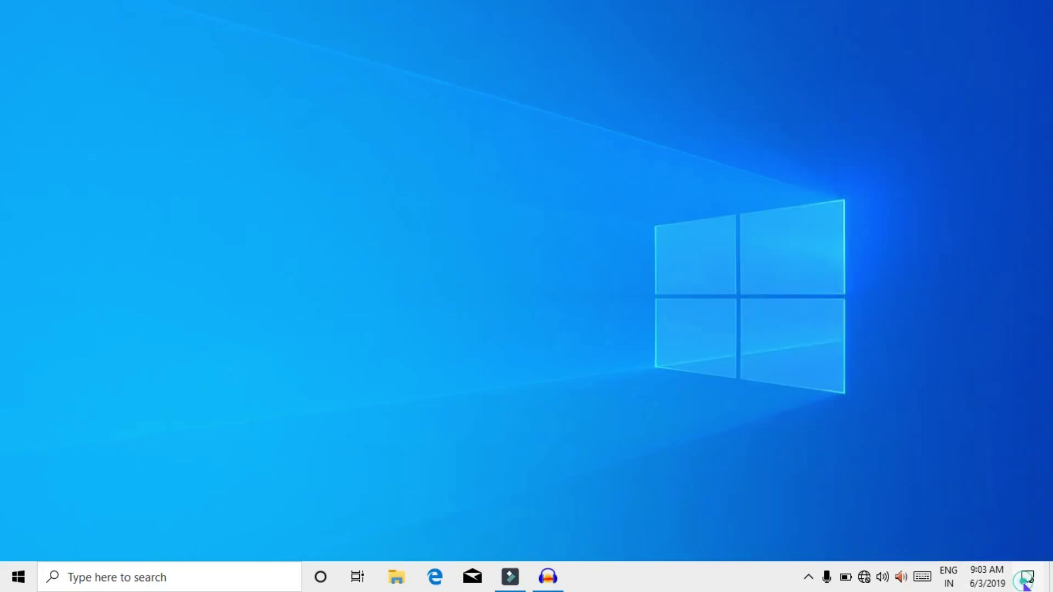
# - Open all settings from the Action Center and go to Windows Insider Program under Update & Security
pyautogui.click(1028, 579)
pyautogui.click(1028, 582)
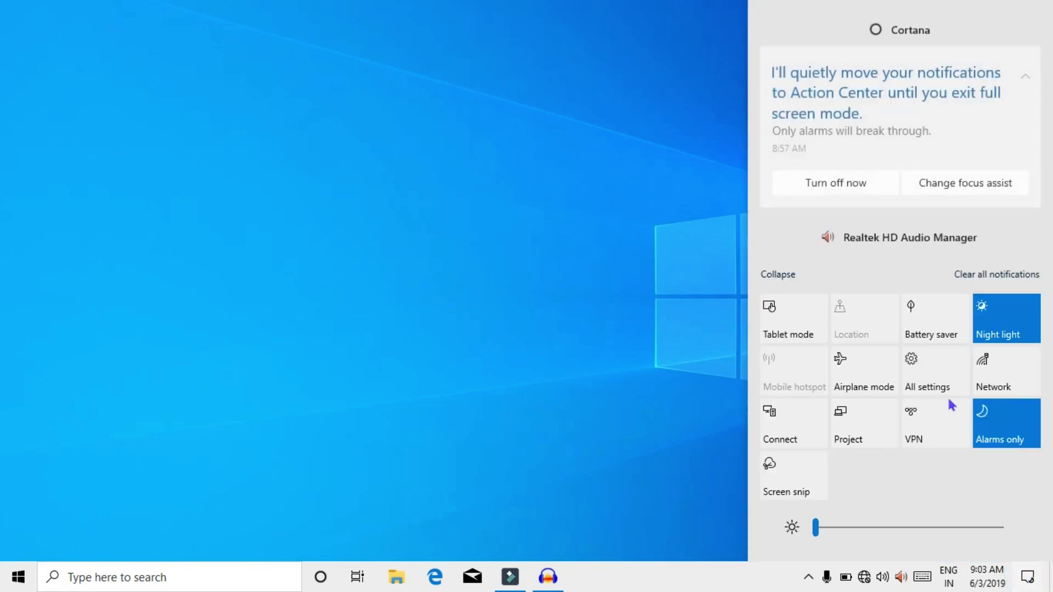
pyautogui.click(937, 373)
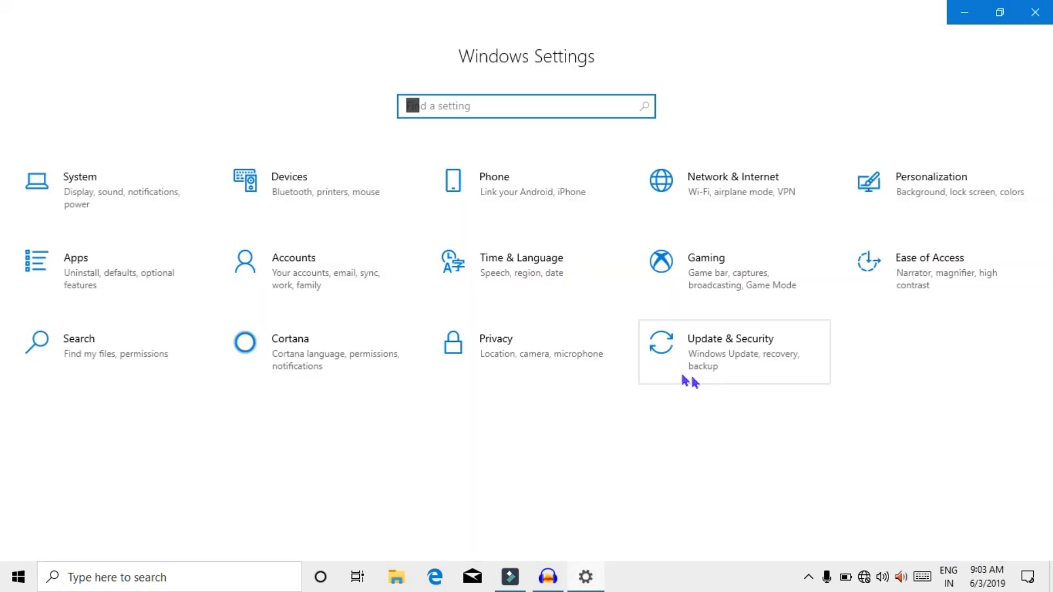
pyautogui.click(717, 367)
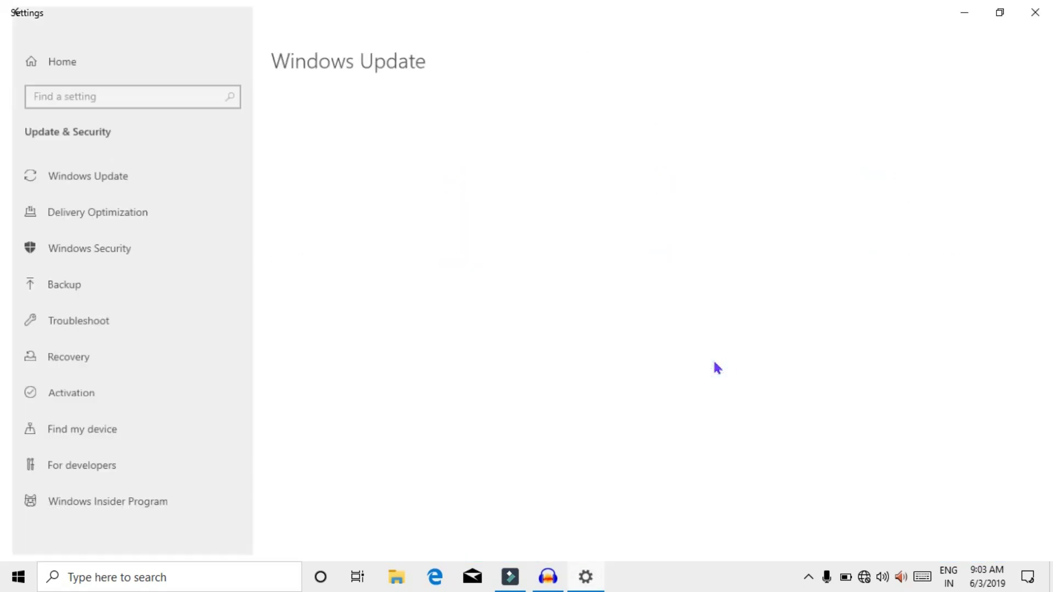
pyautogui.click(124, 510)
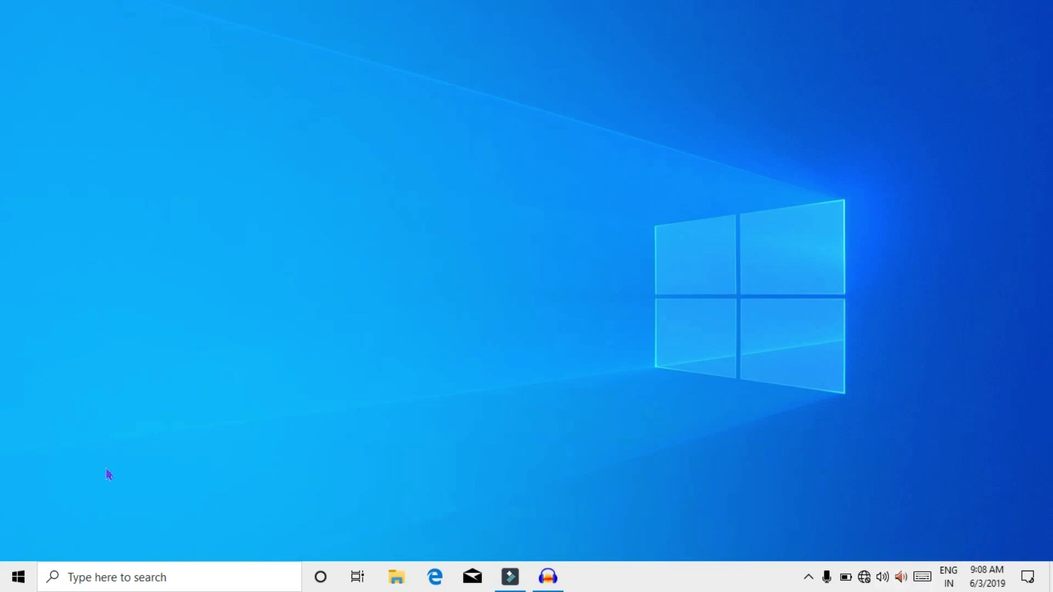
# - Open Windows search with the touch keyboard and browse its emoji categories from people to vehicles
pyautogui.click(111, 587)
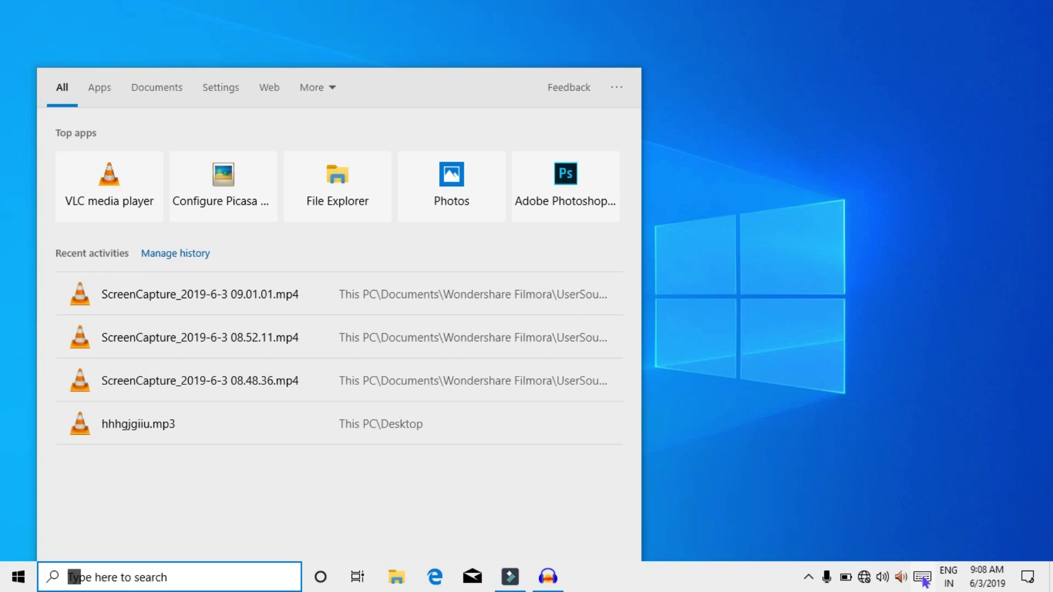
pyautogui.click(924, 578)
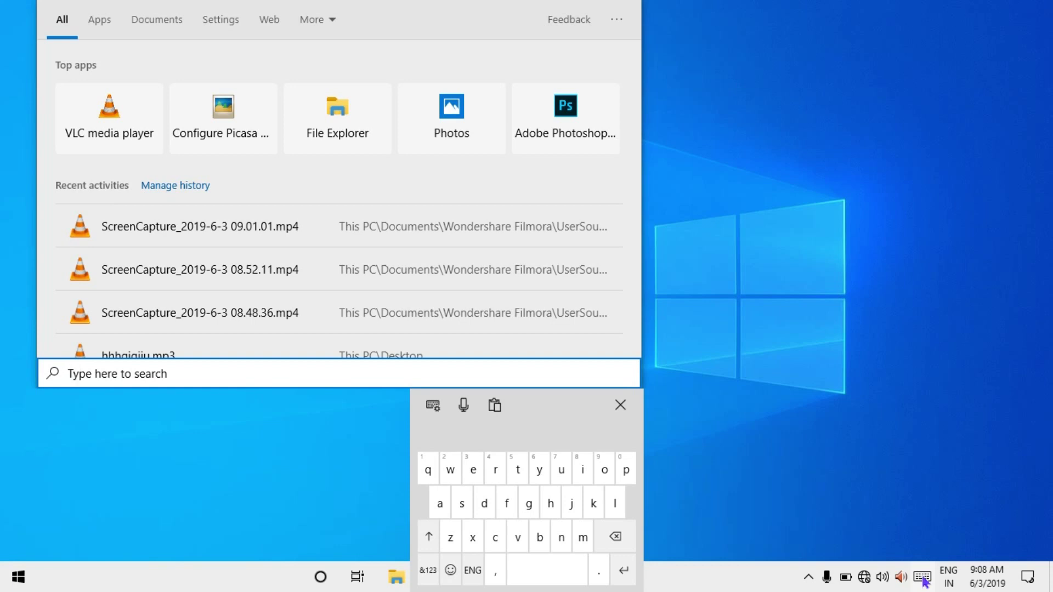
pyautogui.click(451, 571)
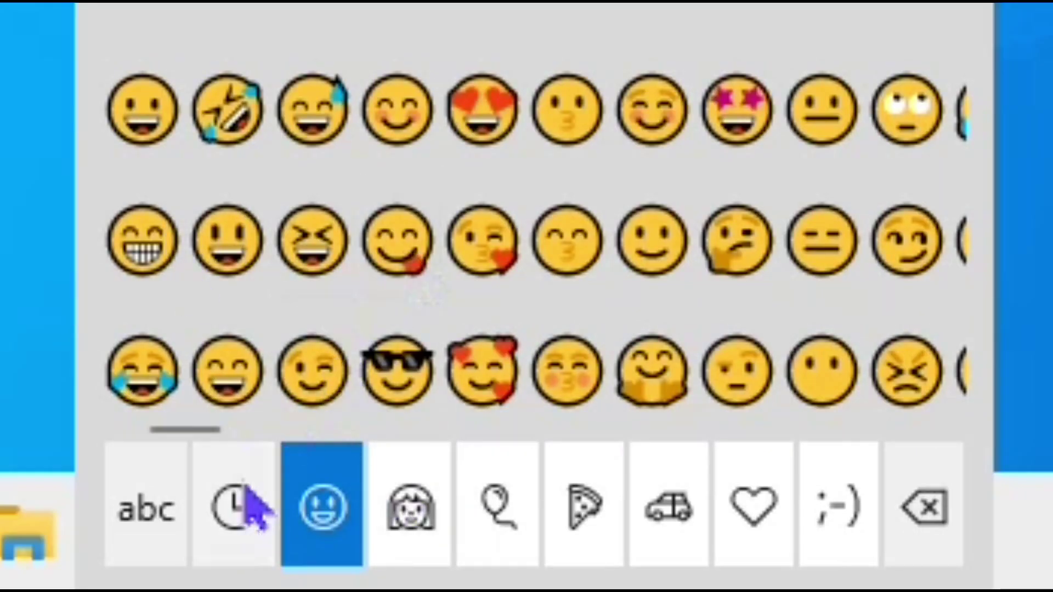
pyautogui.click(411, 513)
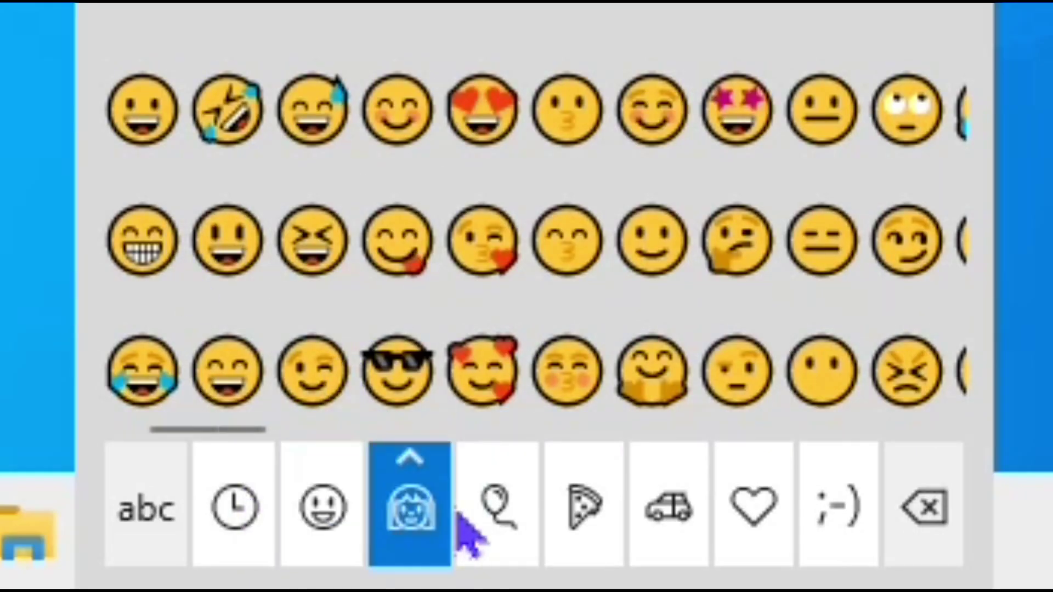
pyautogui.click(565, 508)
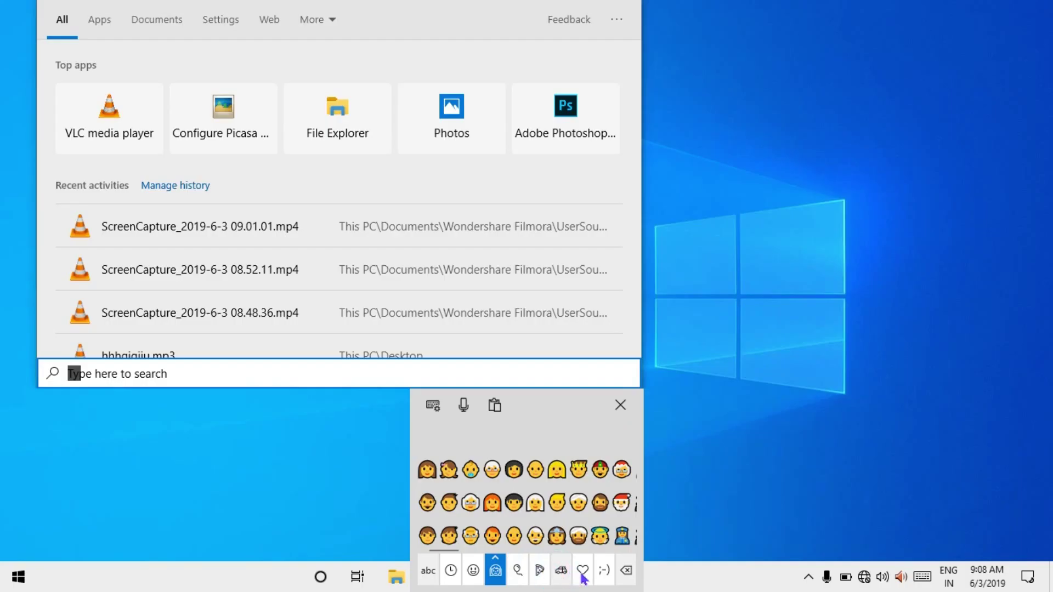
pyautogui.click(581, 576)
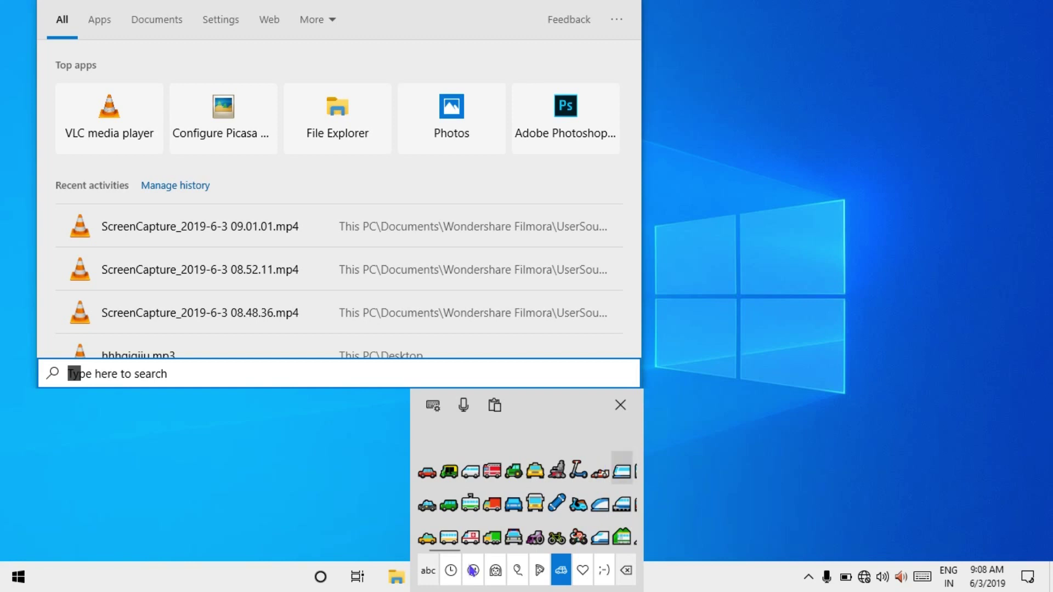
# - Enter two red truck, two bus and one blue car emojis in the search box, and dismiss the touch keyboard and search
pyautogui.doubleClick(493, 508)
pyautogui.click(536, 504)
pyautogui.click(536, 503)
pyautogui.click(514, 504)
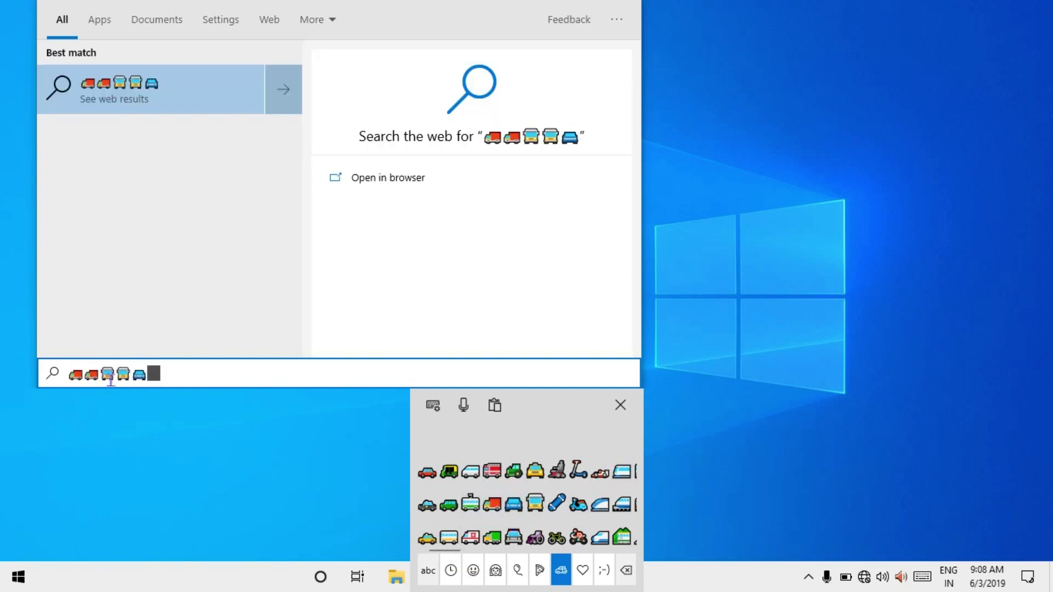
pyautogui.click(620, 404)
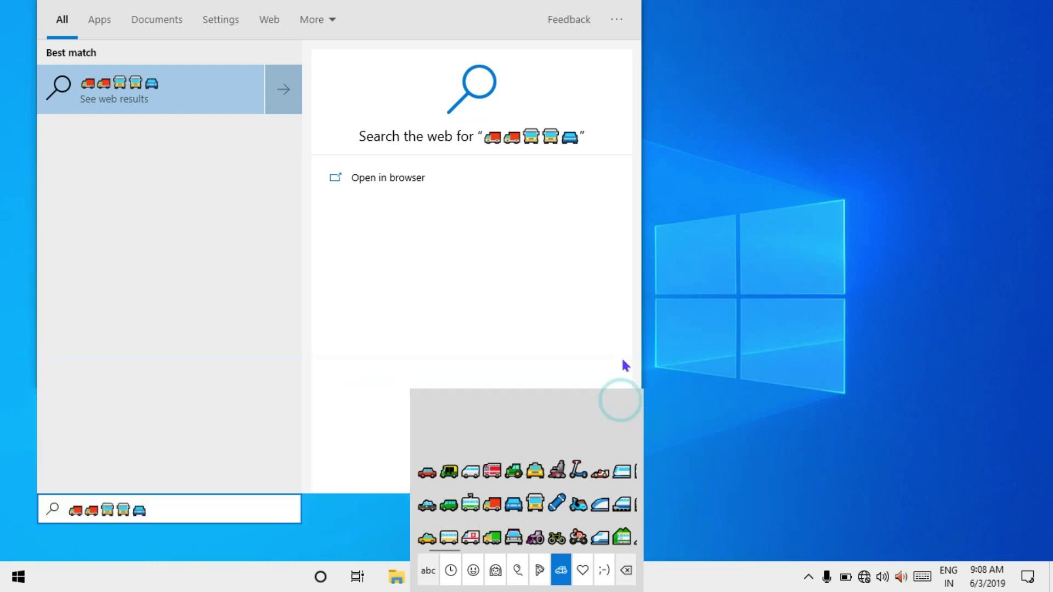
pyautogui.click(766, 163)
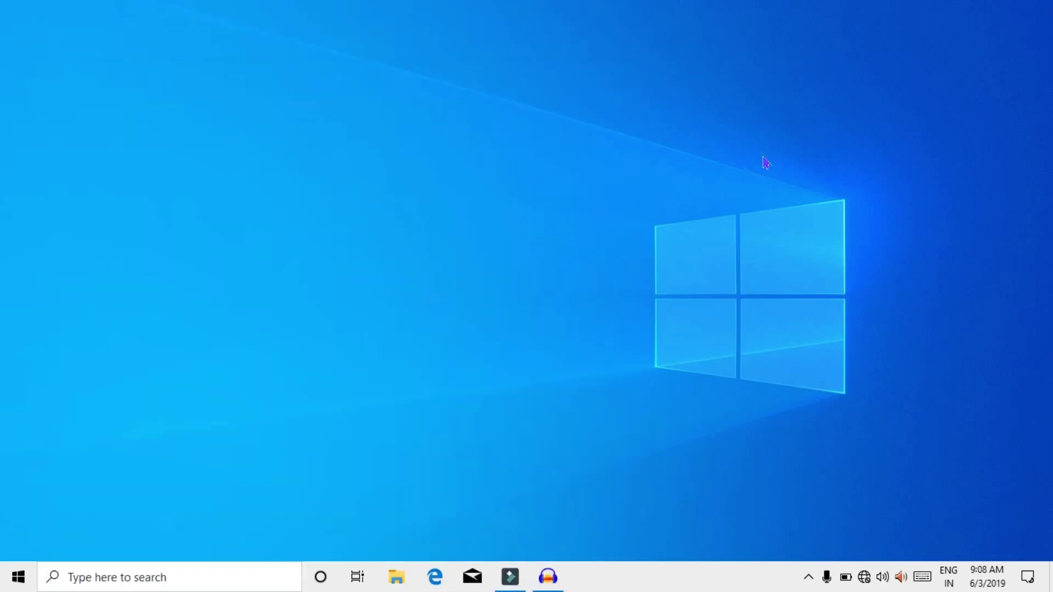